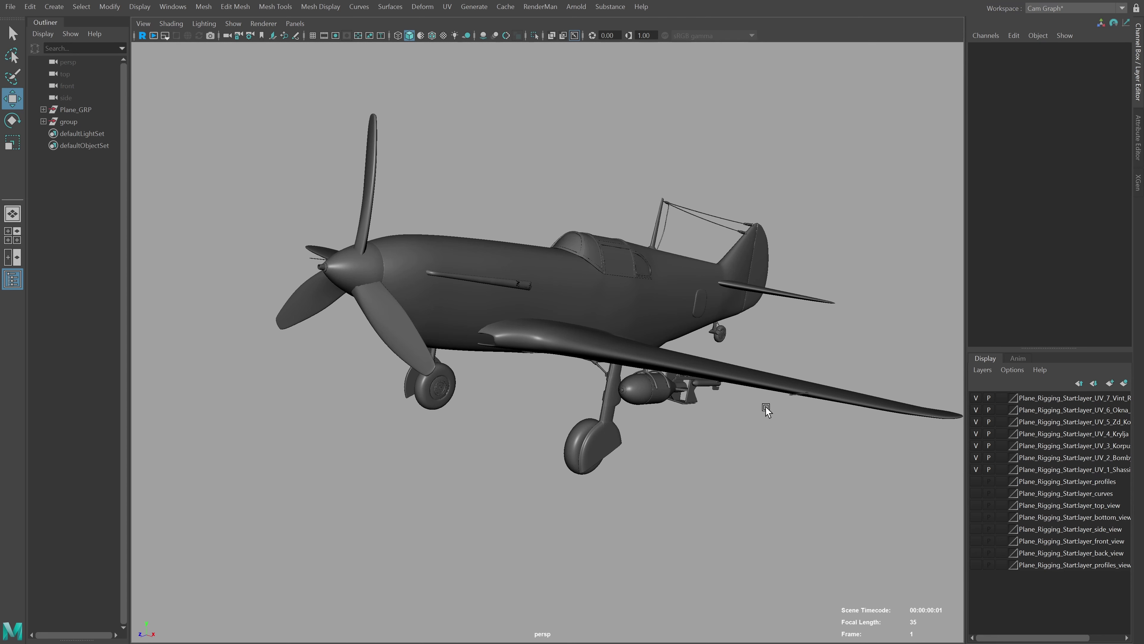
Orbit around the plane and select the Korpus fuselage mesh
{"action": "mouse_move", "coordinate": [766, 409]}
{"action": "left_mouse_down", "text": "alt"}
{"action": "mouse_move", "coordinate": [590, 335]}
{"action": "mouse_move", "coordinate": [614, 399]}
{"action": "left_mouse_up", "text": "alt"}
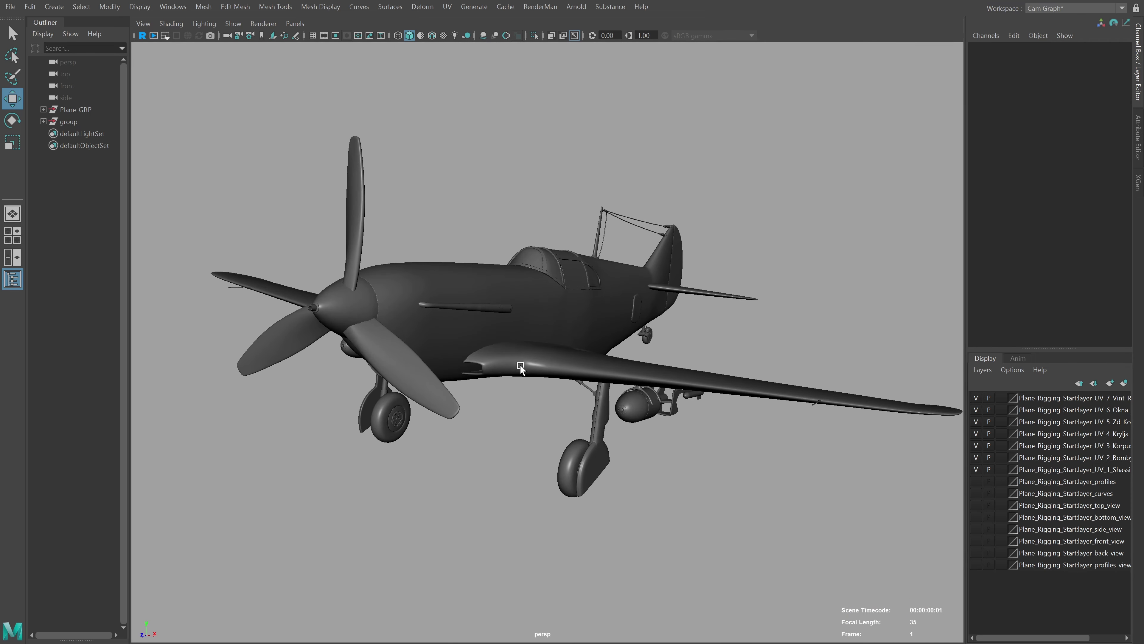
{"action": "left_click_drag", "start_coordinate": [520, 367], "coordinate": [610, 351], "text": "alt"}
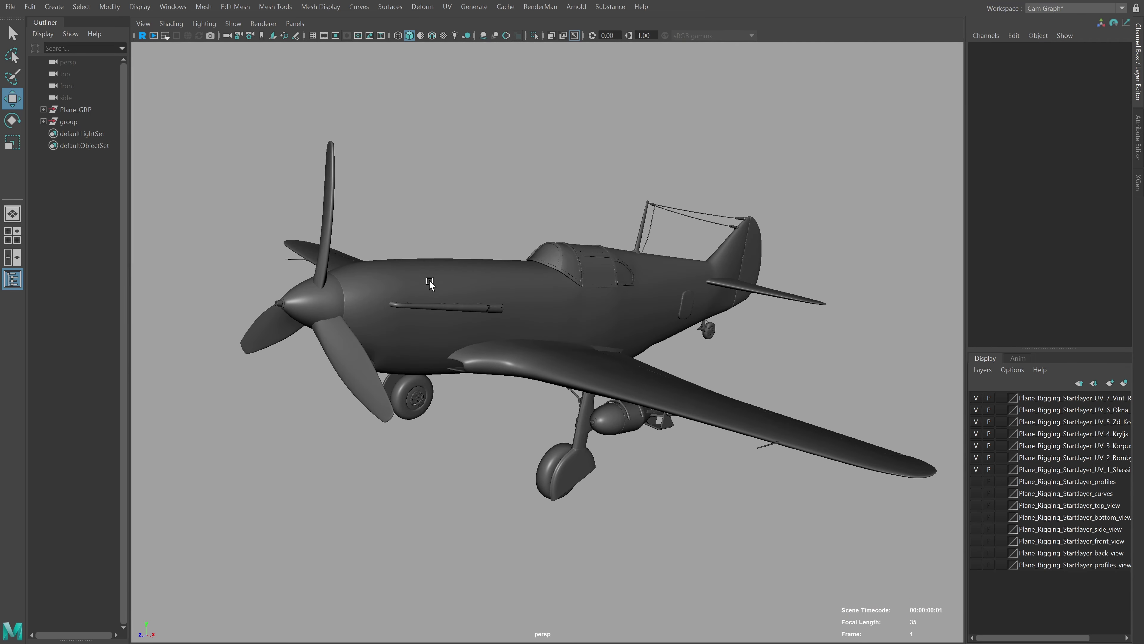
{"action": "left_click_drag", "start_coordinate": [553, 299], "coordinate": [583, 327], "text": "alt"}
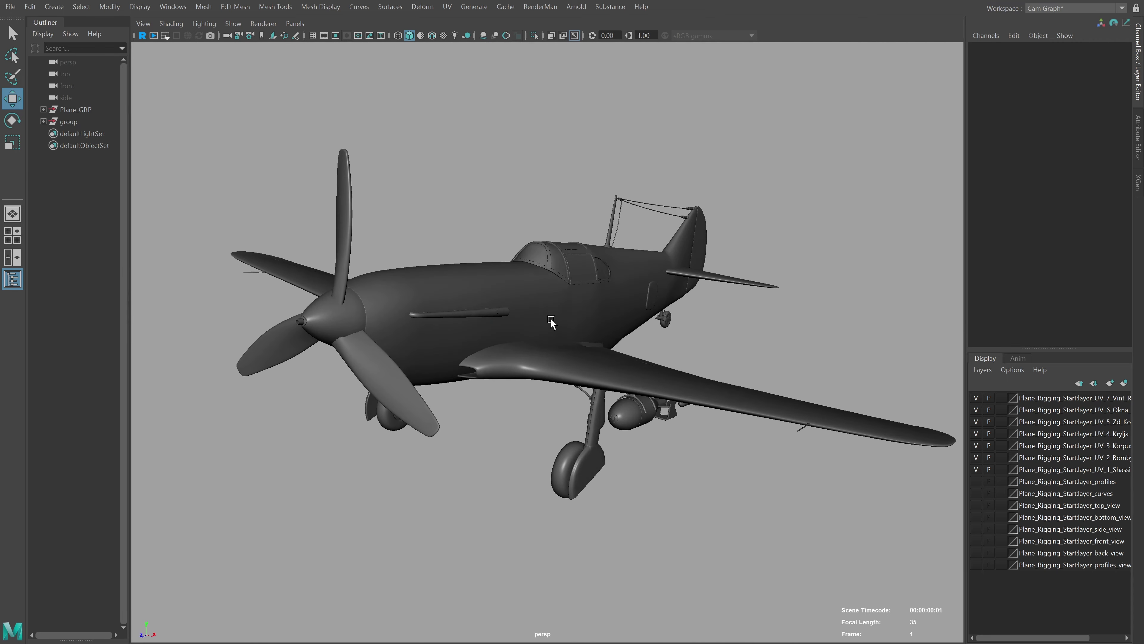
{"action": "left_click", "coordinate": [583, 327]}
Lift the fuselage out, undo it, then raise the whole plane group to Translate Y 24.597
{"action": "left_click_drag", "start_coordinate": [570, 242], "coordinate": [800, 147]}
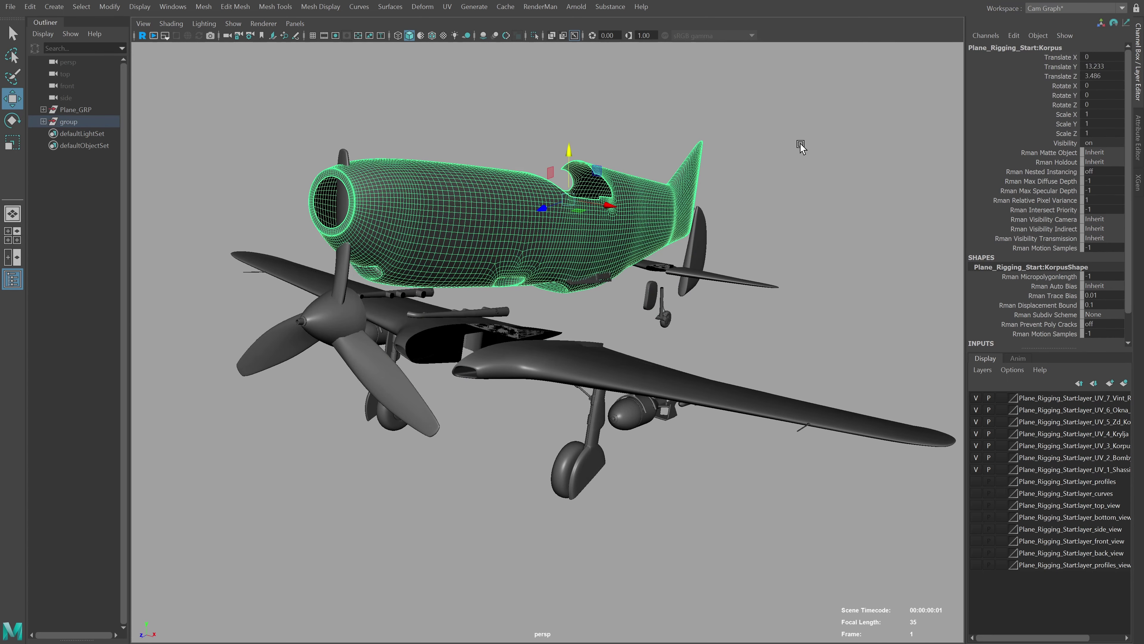
{"action": "key", "text": "ctrl+z"}
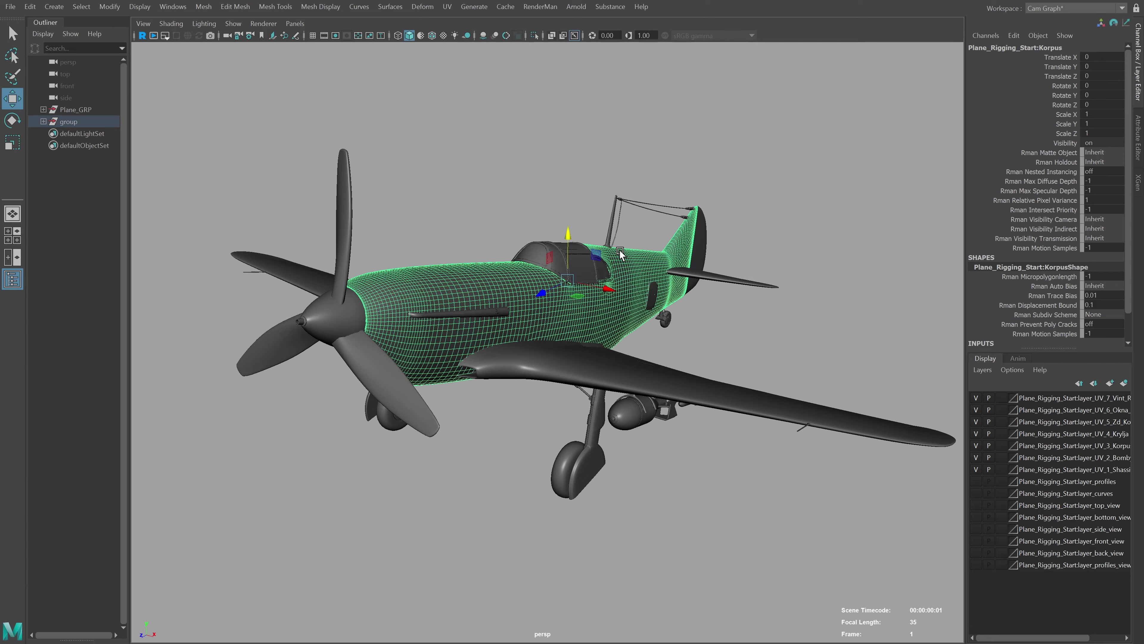
{"action": "left_click", "coordinate": [67, 123]}
{"action": "mouse_move", "coordinate": [511, 260]}
{"action": "left_mouse_down"}
{"action": "mouse_move", "coordinate": [535, 180]}
{"action": "mouse_move", "coordinate": [525, 230]}
{"action": "mouse_move", "coordinate": [530, 189]}
{"action": "left_mouse_up"}
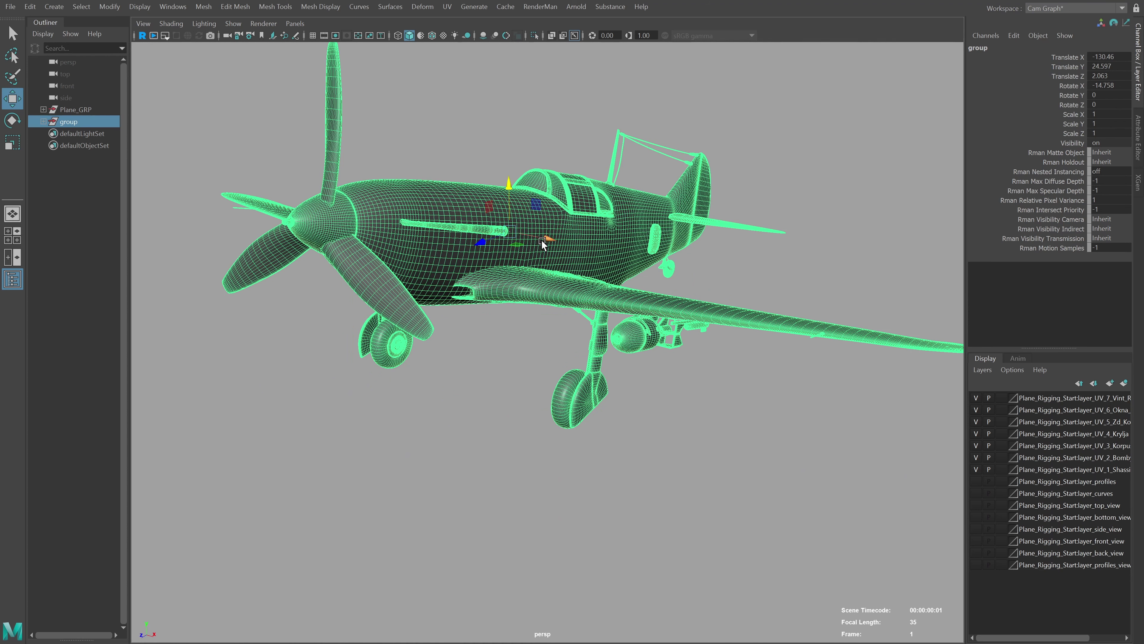
Test rotating the plane group, undo it, then select the plane's nose
{"action": "key", "text": "r"}
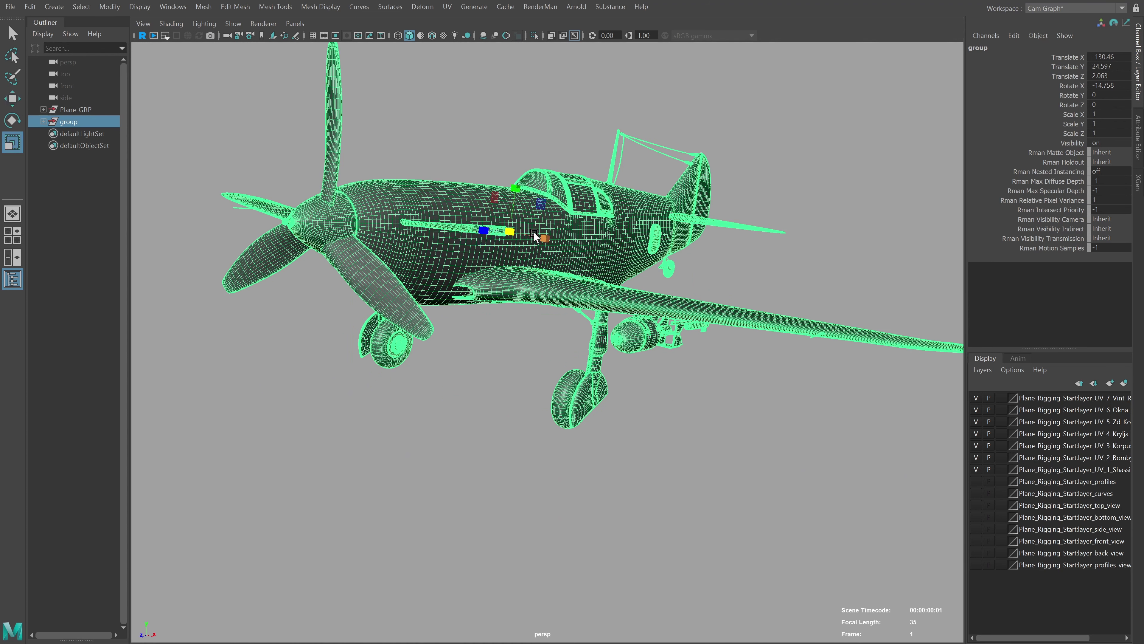
{"action": "key", "text": "e"}
{"action": "left_click_drag", "start_coordinate": [537, 232], "coordinate": [493, 248]}
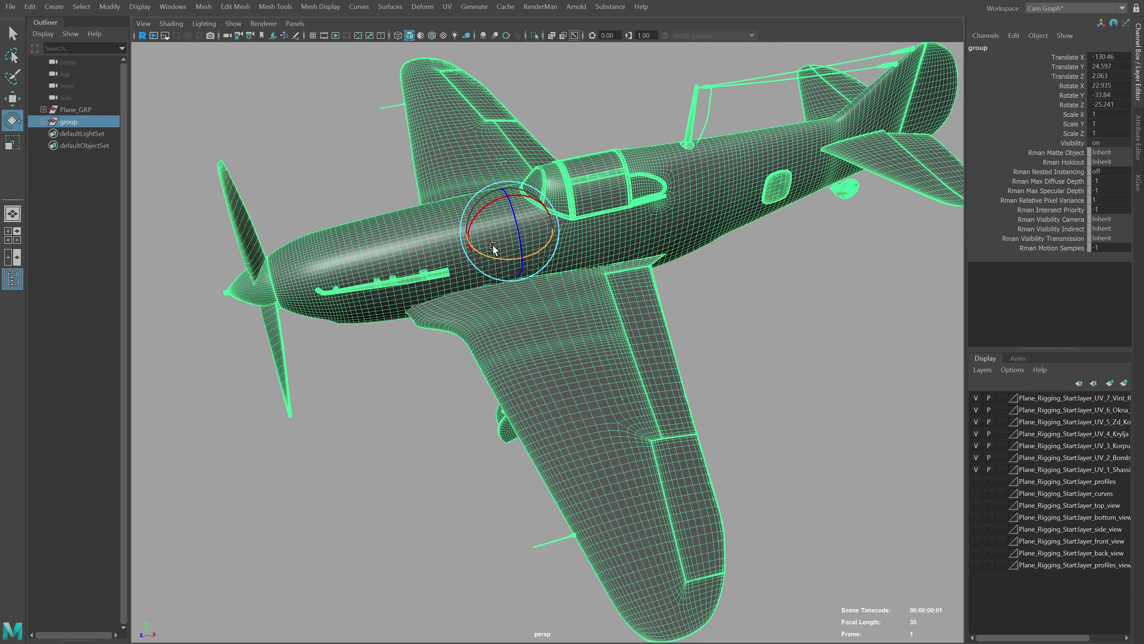
{"action": "key", "text": "ctrl+z"}
{"action": "right_click_drag", "start_coordinate": [609, 353], "coordinate": [418, 226], "text": "alt"}
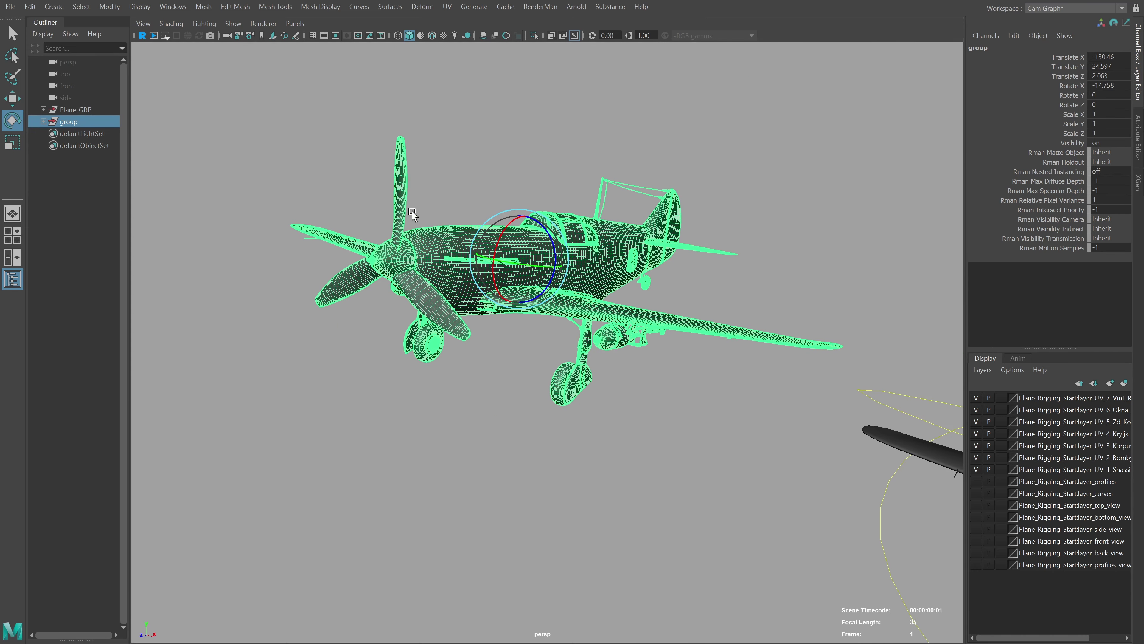
{"action": "left_click", "coordinate": [409, 204]}
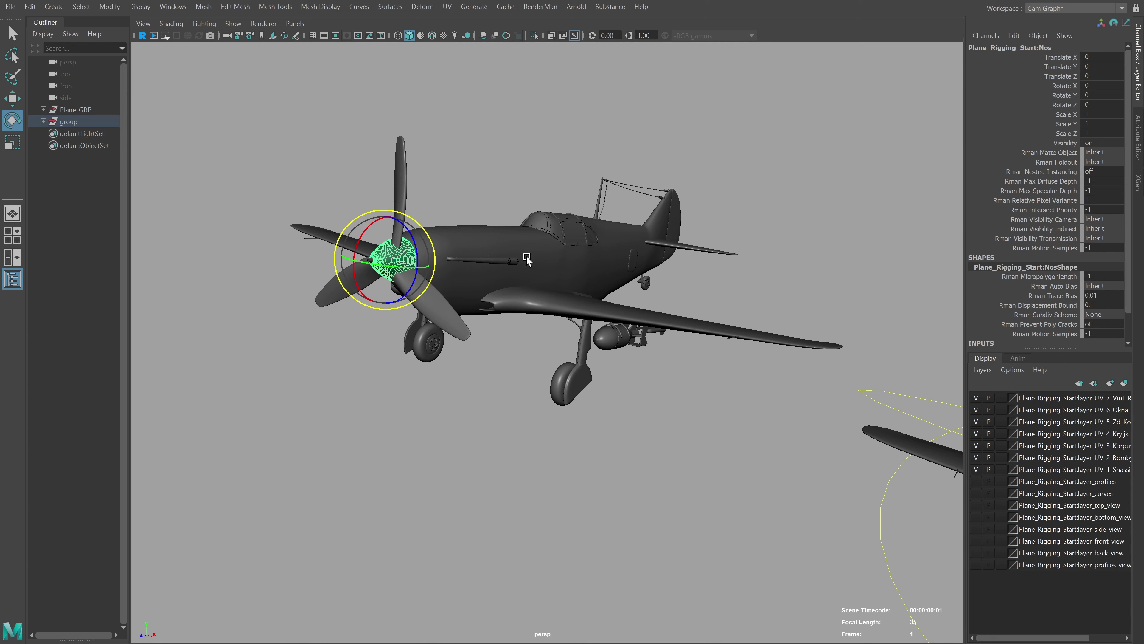
Select both propeller blades and frame the rigged plane with its coloured control curves
{"action": "left_click", "coordinate": [399, 188], "text": "shift"}
{"action": "left_click", "coordinate": [474, 325], "text": "shift"}
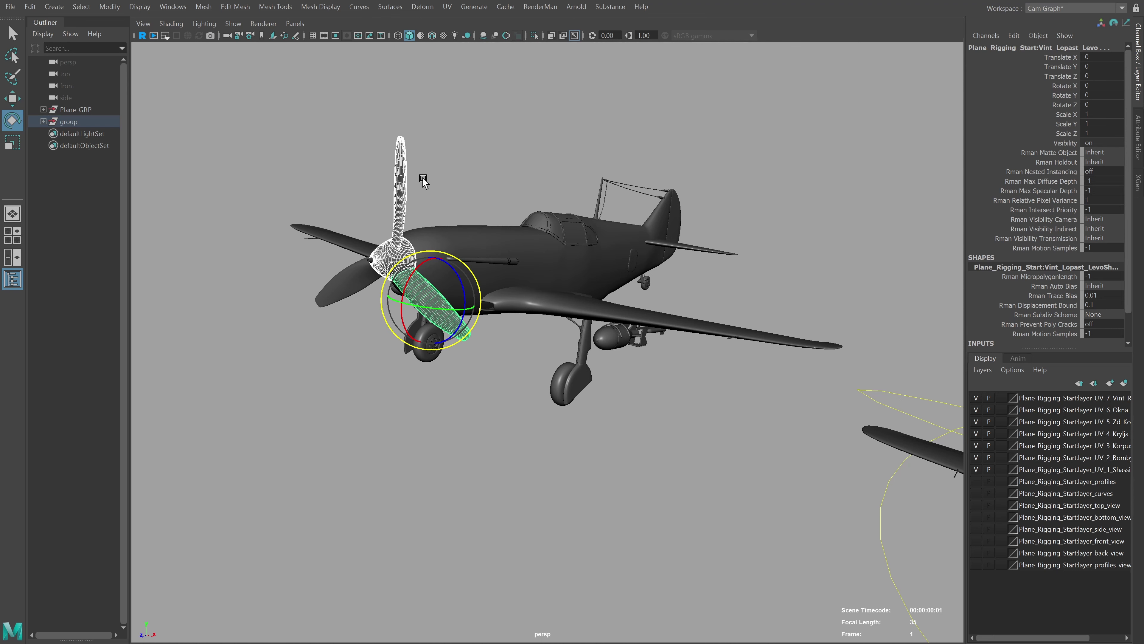
{"action": "mouse_move", "coordinate": [689, 405]}
{"action": "left_mouse_down", "text": "alt"}
{"action": "mouse_move", "coordinate": [672, 413]}
{"action": "mouse_move", "coordinate": [462, 386]}
{"action": "mouse_move", "coordinate": [521, 327]}
{"action": "left_mouse_up", "text": "alt"}
{"action": "right_click_drag", "start_coordinate": [521, 327], "coordinate": [274, 263], "text": "alt"}
{"action": "scroll", "coordinate": [274, 262], "scroll_direction": "down", "scroll_amount": 5}
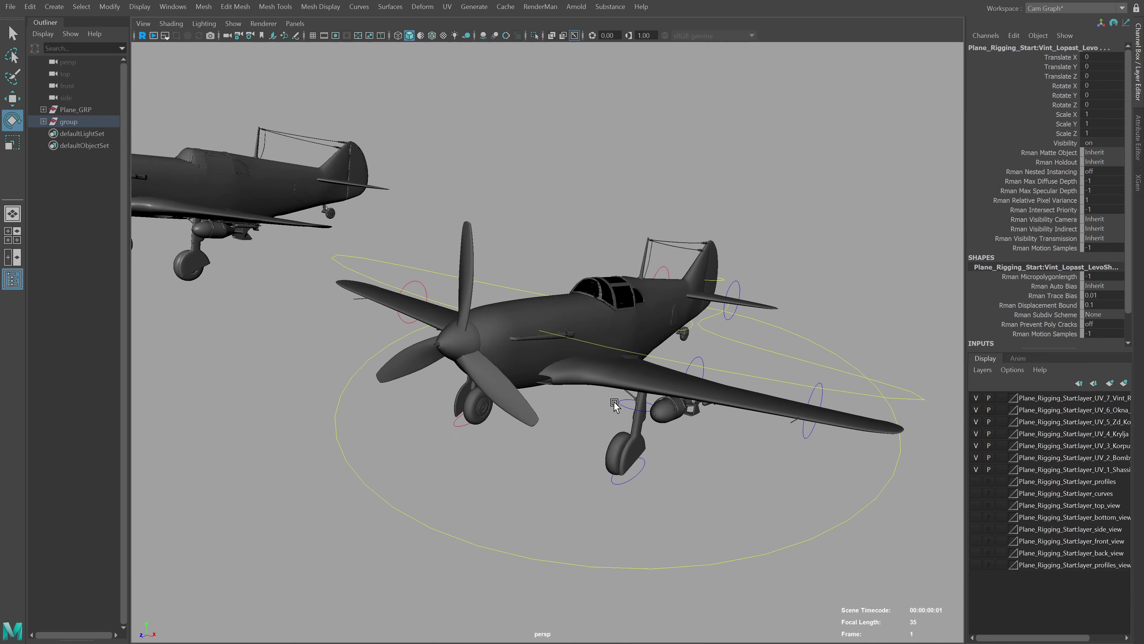
Select Plane_CTRL to show its propeller-speed and turbulence attributes, viewing both planes
{"action": "mouse_move", "coordinate": [274, 263]}
{"action": "left_mouse_down", "text": "alt"}
{"action": "mouse_move", "coordinate": [608, 429]}
{"action": "mouse_move", "coordinate": [642, 433]}
{"action": "mouse_move", "coordinate": [626, 333]}
{"action": "left_mouse_up", "text": "alt"}
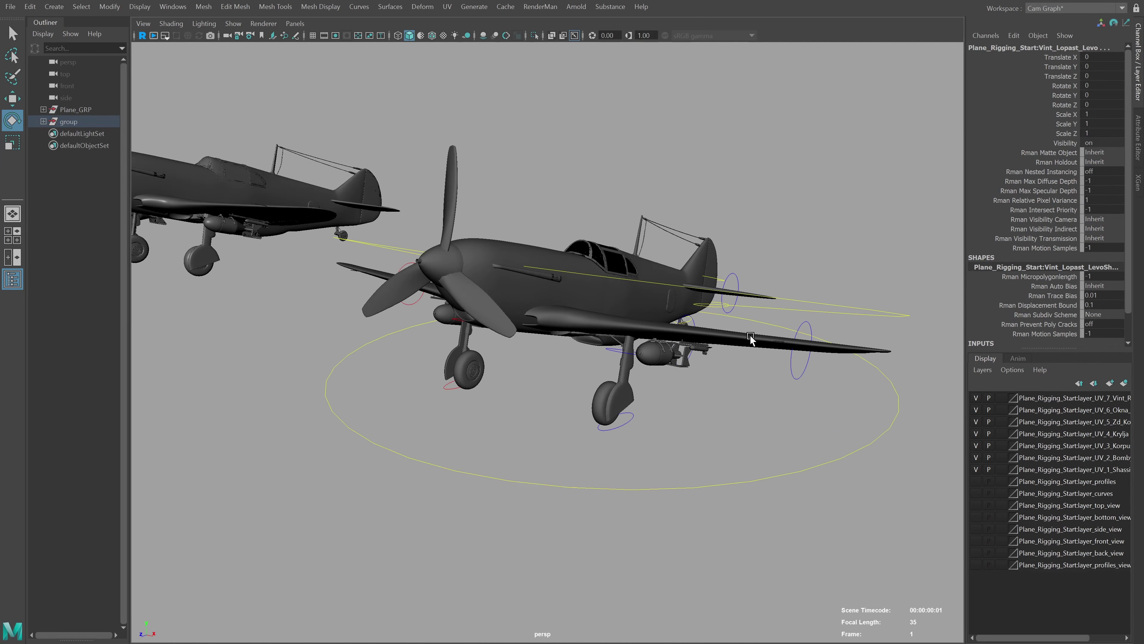
{"action": "mouse_move", "coordinate": [750, 337]}
{"action": "left_mouse_down", "text": "alt"}
{"action": "mouse_move", "coordinate": [716, 378]}
{"action": "mouse_move", "coordinate": [676, 389]}
{"action": "mouse_move", "coordinate": [653, 283]}
{"action": "left_mouse_up", "text": "alt"}
{"action": "scroll", "coordinate": [667, 401], "scroll_direction": "up", "scroll_amount": 5}
{"action": "left_click_drag", "start_coordinate": [752, 257], "coordinate": [753, 285], "text": "alt"}
{"action": "left_click_drag", "start_coordinate": [775, 380], "coordinate": [734, 315], "text": "alt"}
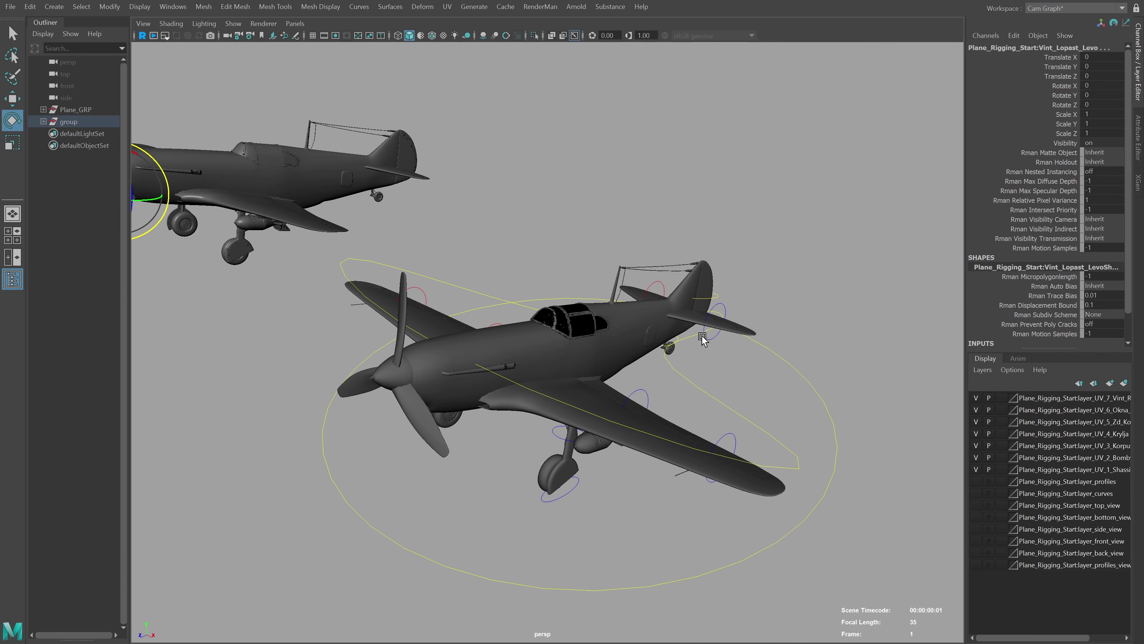
{"action": "left_click", "coordinate": [481, 296]}
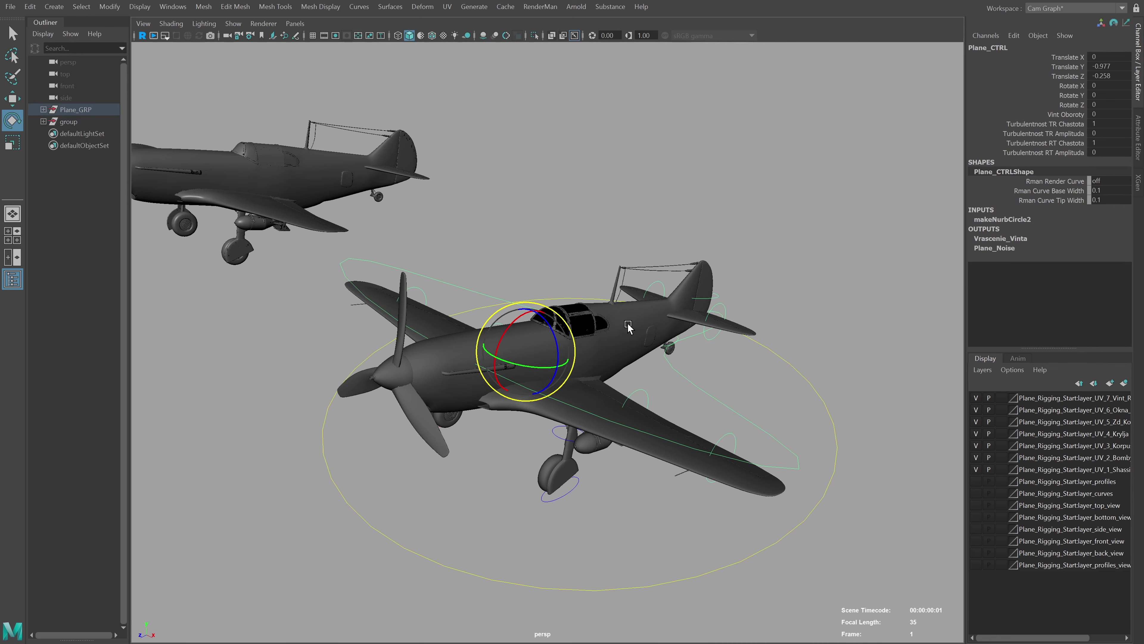
{"action": "left_click_drag", "start_coordinate": [628, 325], "coordinate": [623, 329], "text": "alt"}
{"action": "mouse_move", "coordinate": [613, 417]}
{"action": "left_mouse_down", "text": "alt"}
{"action": "mouse_move", "coordinate": [595, 428]}
{"action": "mouse_move", "coordinate": [691, 363]}
{"action": "left_mouse_up", "text": "alt"}
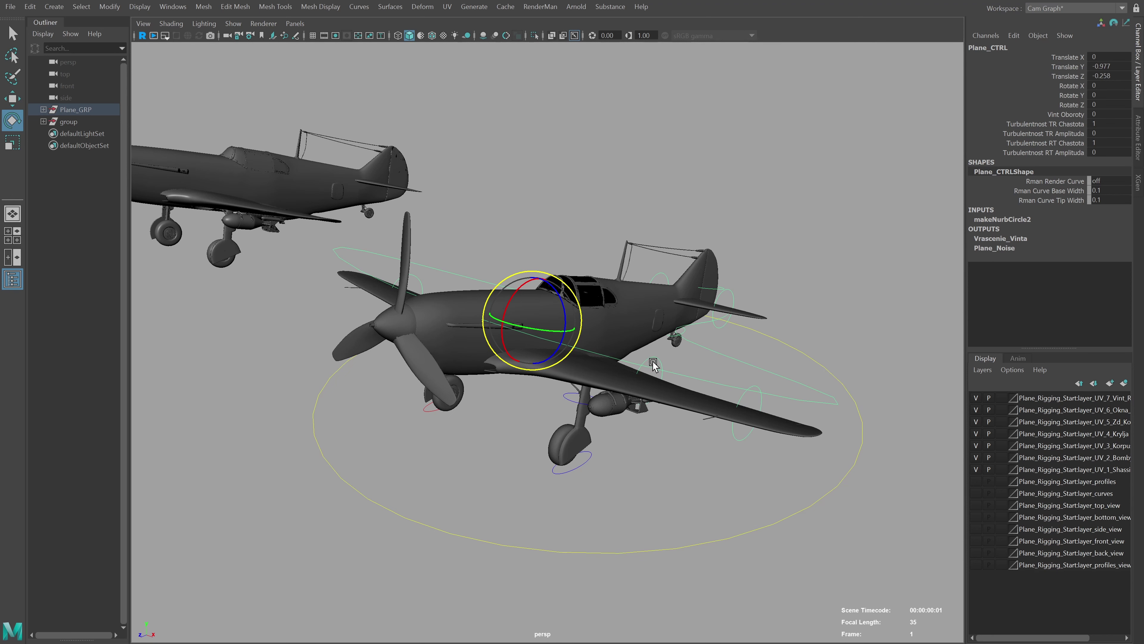
{"action": "mouse_move", "coordinate": [673, 461]}
{"action": "left_mouse_down", "text": "alt"}
{"action": "mouse_move", "coordinate": [641, 437]}
{"action": "mouse_move", "coordinate": [674, 506]}
{"action": "mouse_move", "coordinate": [628, 458]}
{"action": "mouse_move", "coordinate": [640, 453]}
{"action": "mouse_move", "coordinate": [470, 361]}
{"action": "mouse_move", "coordinate": [606, 285]}
{"action": "left_mouse_up", "text": "alt"}
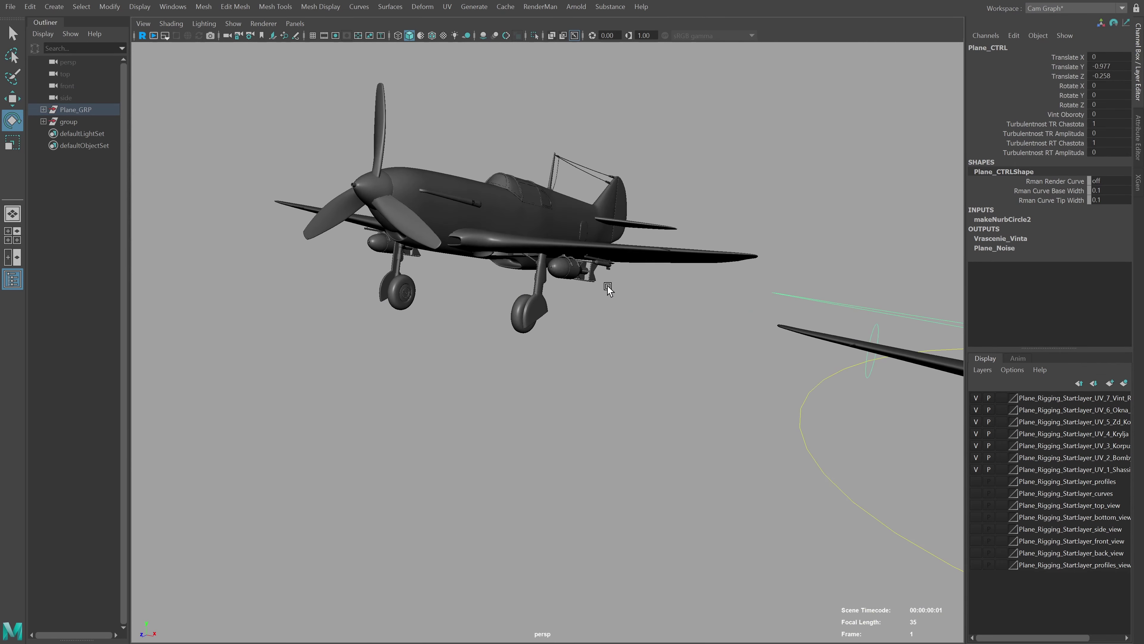
Rotate L_ShassiSpoiler, select L_ShassiStoyka, then undo the landing-gear rotation
{"action": "mouse_move", "coordinate": [607, 285]}
{"action": "right_mouse_down", "text": "alt"}
{"action": "mouse_move", "coordinate": [668, 424]}
{"action": "mouse_move", "coordinate": [637, 378]}
{"action": "right_mouse_up", "text": "alt"}
{"action": "left_click", "coordinate": [573, 289]}
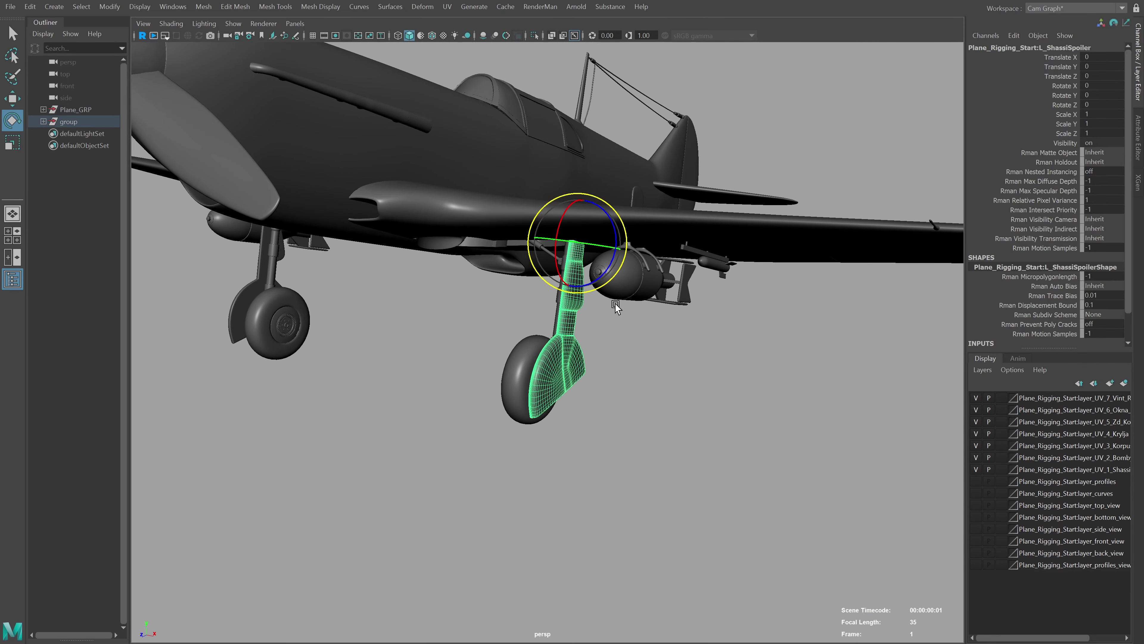
{"action": "right_click_drag", "start_coordinate": [614, 303], "coordinate": [606, 240], "text": "alt"}
{"action": "mouse_move", "coordinate": [606, 239]}
{"action": "left_mouse_down"}
{"action": "mouse_move", "coordinate": [559, 312]}
{"action": "mouse_move", "coordinate": [598, 367]}
{"action": "left_mouse_up"}
{"action": "left_click", "coordinate": [559, 313]}
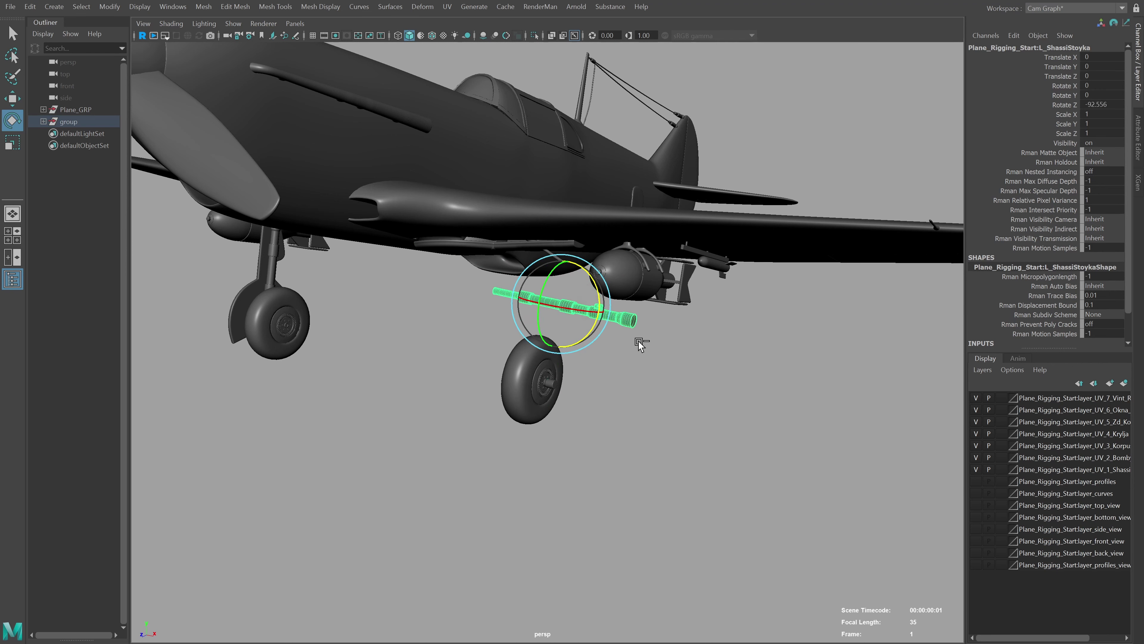
{"action": "key", "text": "ctrl+z"}
{"action": "key", "text": "ctrl+z"}
{"action": "key", "text": "ctrl+z"}
{"action": "left_click_drag", "start_coordinate": [779, 395], "coordinate": [720, 309], "text": "alt"}
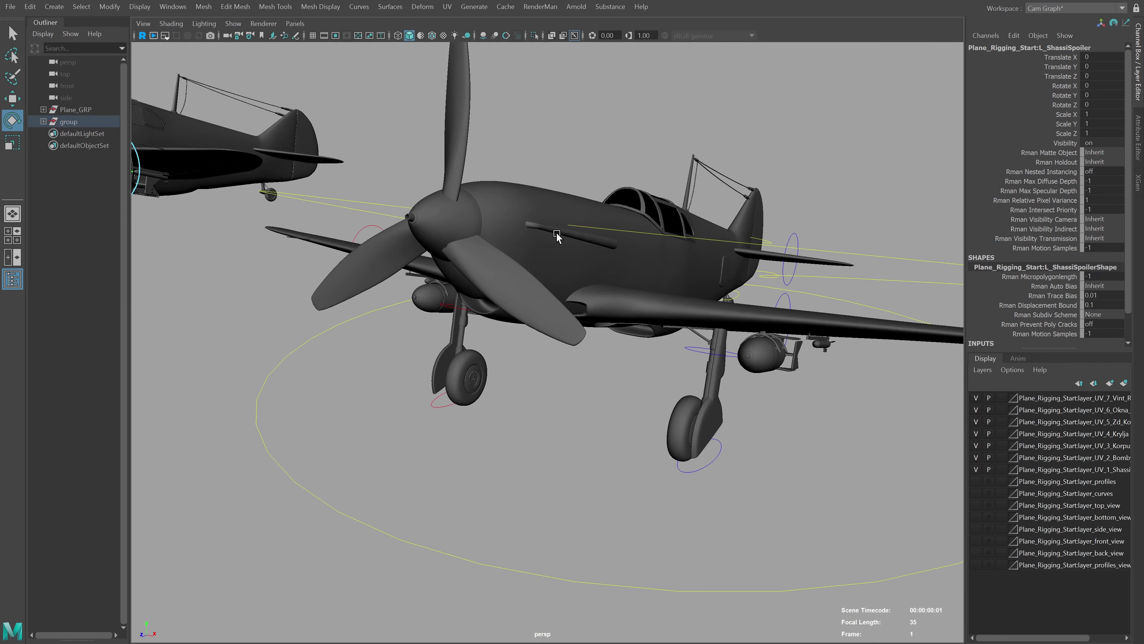
Rotate L_Shassi_CTRL to retract the gear, then test and undo raising its ground control
{"action": "left_click", "coordinate": [675, 289]}
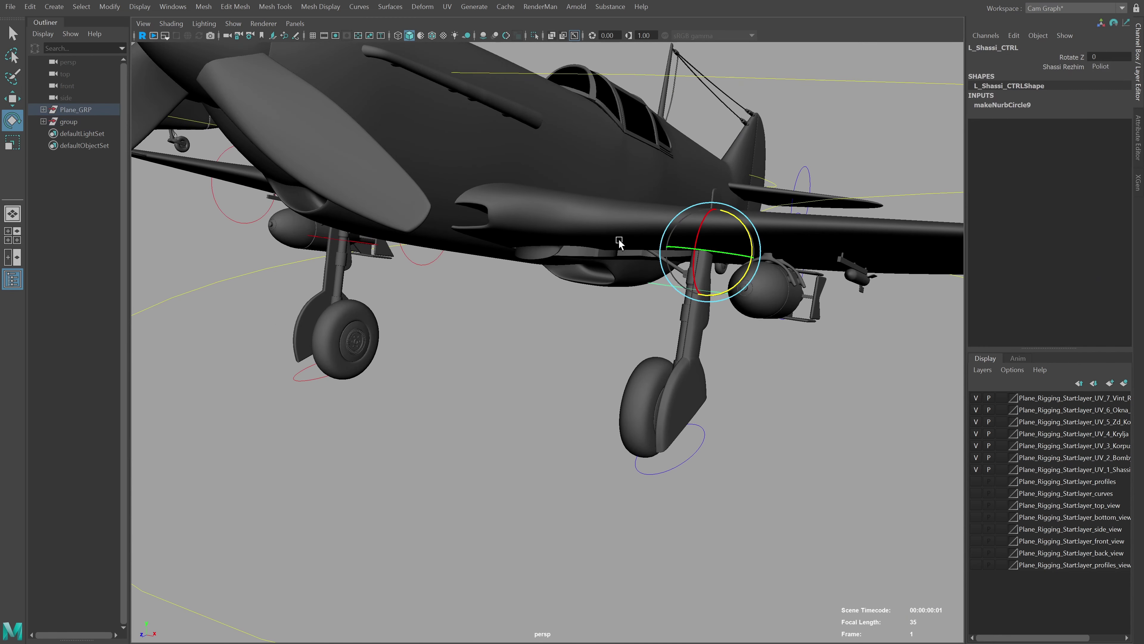
{"action": "mouse_move", "coordinate": [749, 227]}
{"action": "left_mouse_down"}
{"action": "mouse_move", "coordinate": [752, 310]}
{"action": "mouse_move", "coordinate": [754, 275]}
{"action": "left_mouse_up"}
{"action": "left_click", "coordinate": [712, 476]}
{"action": "key", "text": "w"}
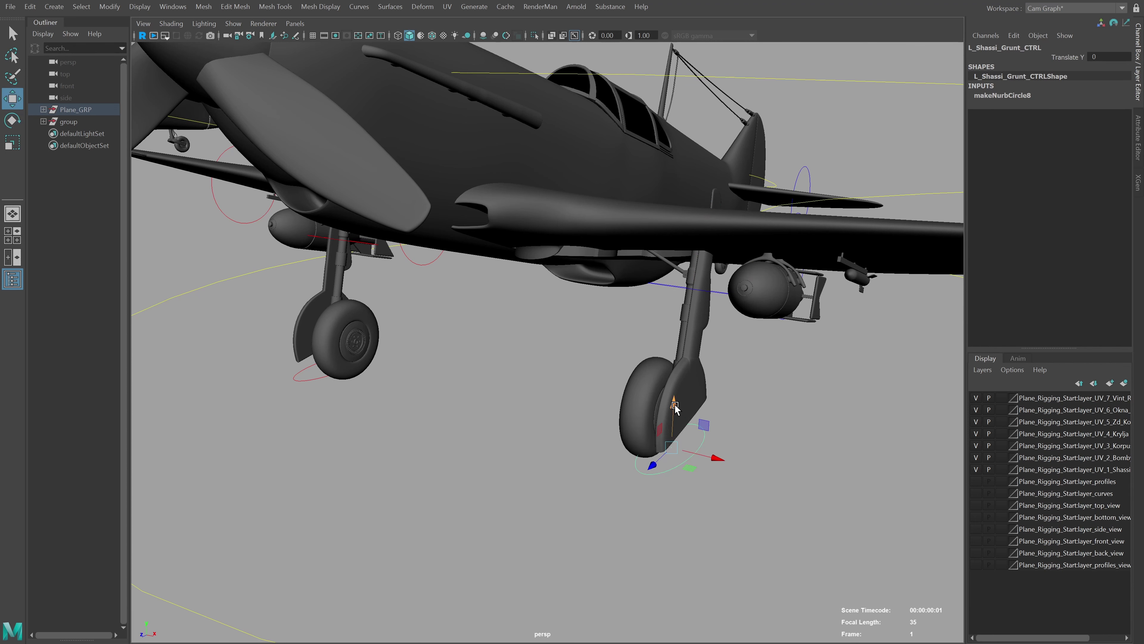
{"action": "mouse_move", "coordinate": [678, 450]}
{"action": "left_mouse_down"}
{"action": "mouse_move", "coordinate": [695, 384]}
{"action": "mouse_move", "coordinate": [721, 351]}
{"action": "left_mouse_up"}
{"action": "key", "text": "ctrl+z"}
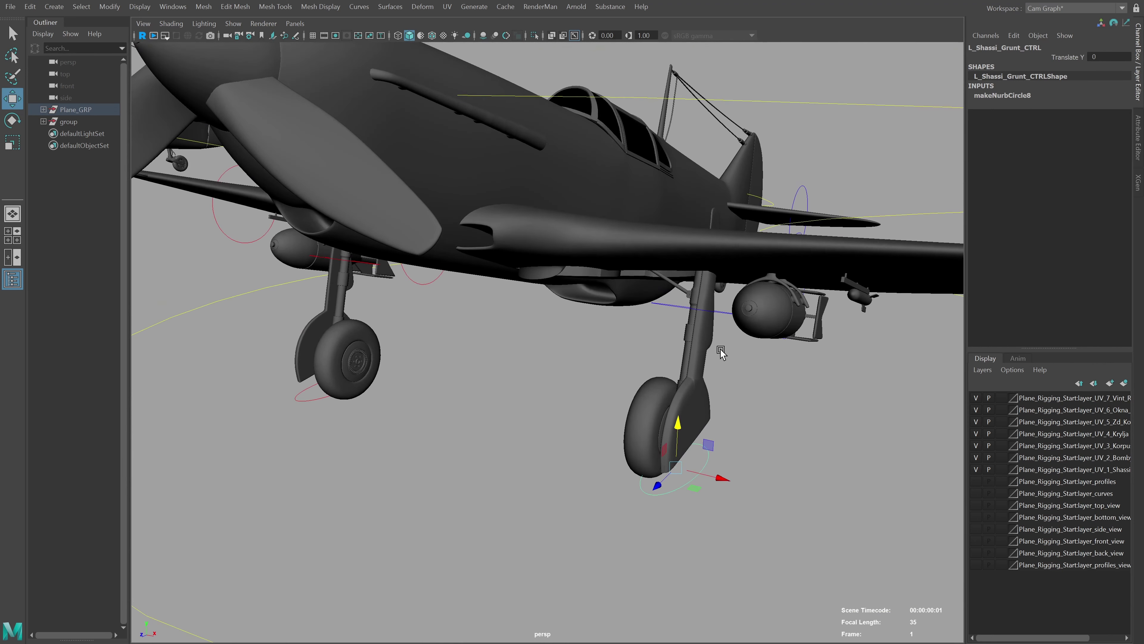
{"action": "left_click", "coordinate": [671, 309]}
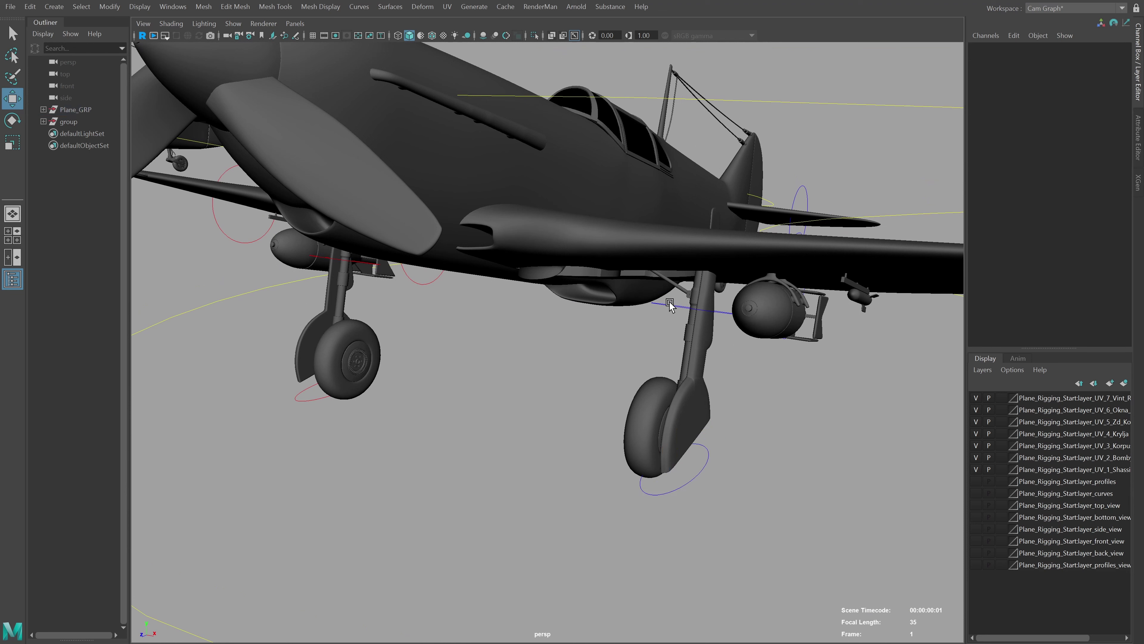
Set Shassi Rezhim to Posadka, test moving the wheel ground control, and reset it to 0
{"action": "left_click", "coordinate": [670, 309]}
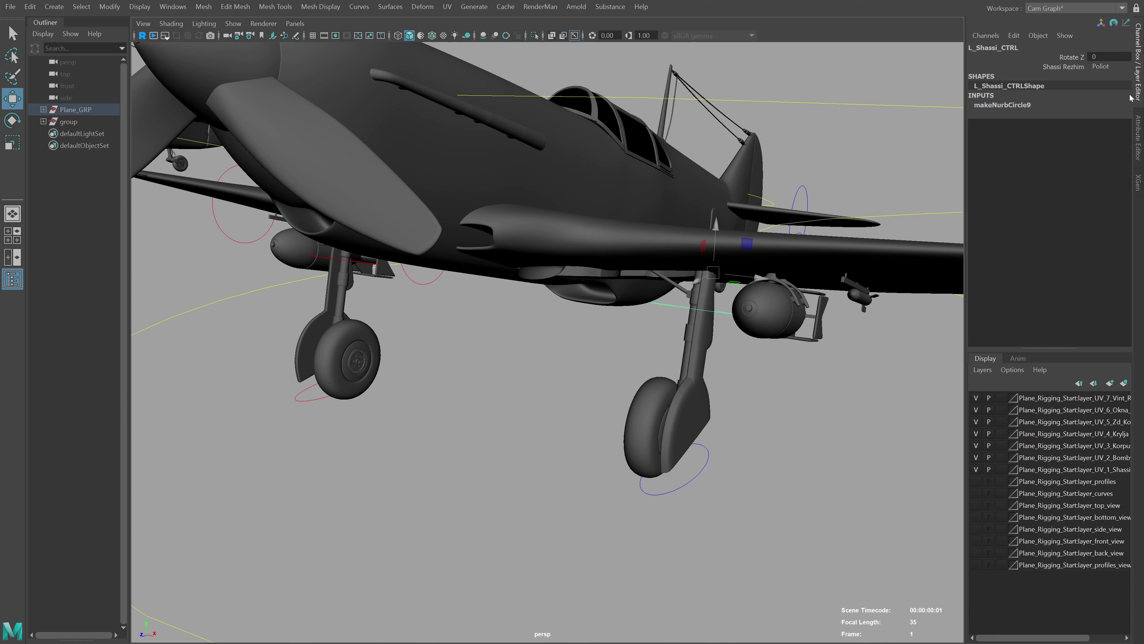
{"action": "left_click", "coordinate": [1107, 67]}
{"action": "left_click", "coordinate": [1110, 87]}
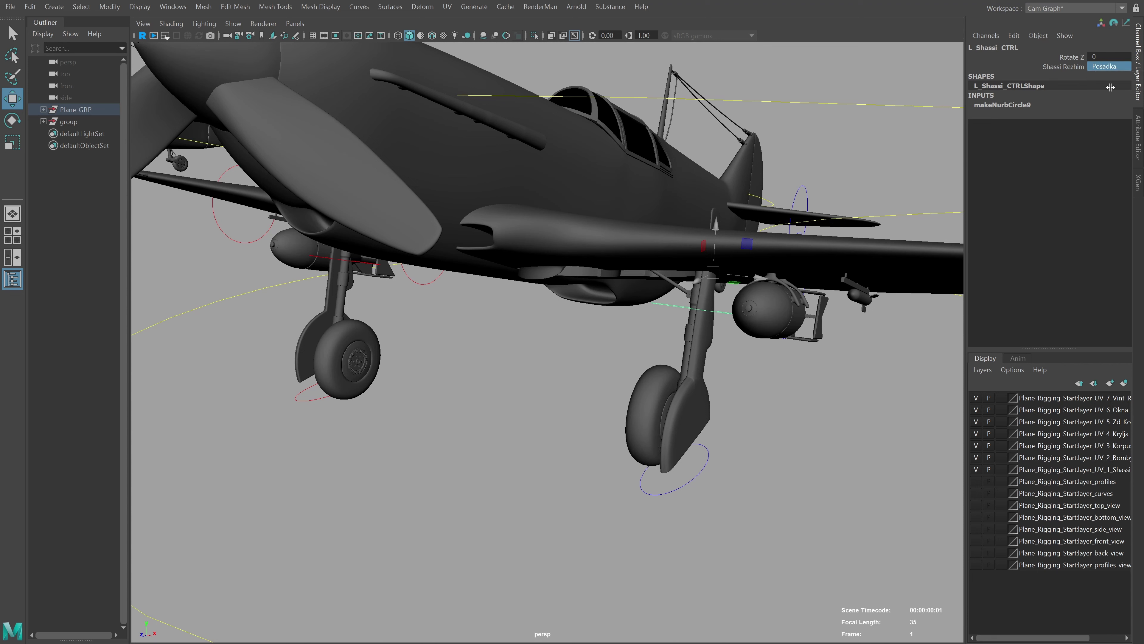
{"action": "left_click", "coordinate": [698, 481]}
{"action": "mouse_move", "coordinate": [678, 425]}
{"action": "left_mouse_down"}
{"action": "mouse_move", "coordinate": [694, 462]}
{"action": "mouse_move", "coordinate": [653, 466]}
{"action": "left_mouse_up"}
{"action": "key", "text": "ctrl+z"}
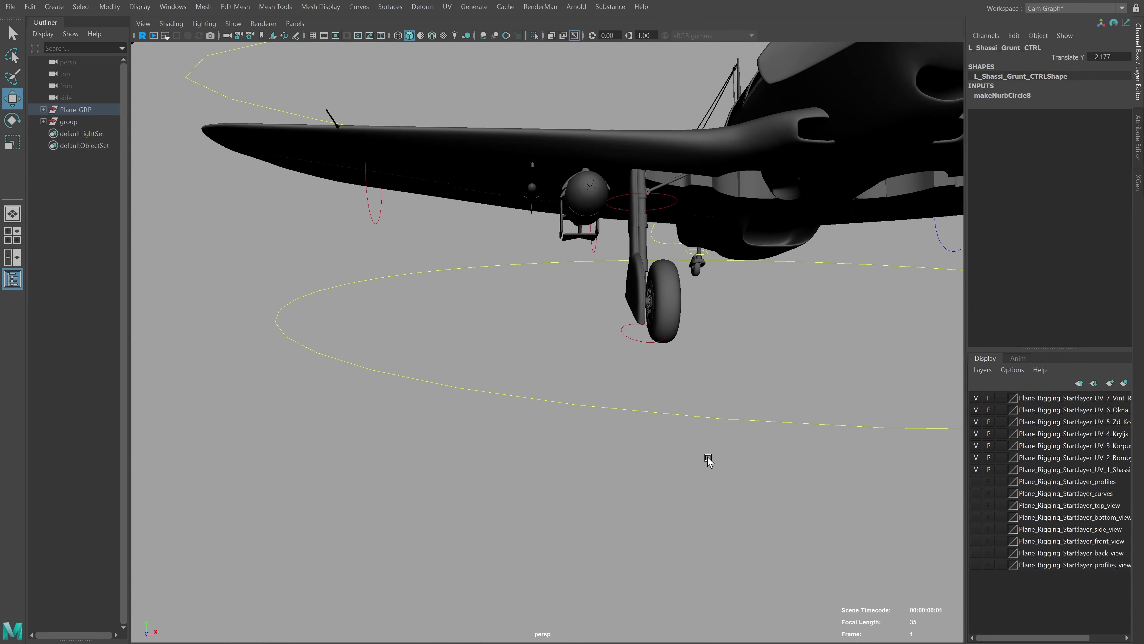
{"action": "mouse_move", "coordinate": [663, 396]}
{"action": "left_mouse_down"}
{"action": "mouse_move", "coordinate": [695, 609]}
{"action": "mouse_move", "coordinate": [676, 498]}
{"action": "left_mouse_up"}
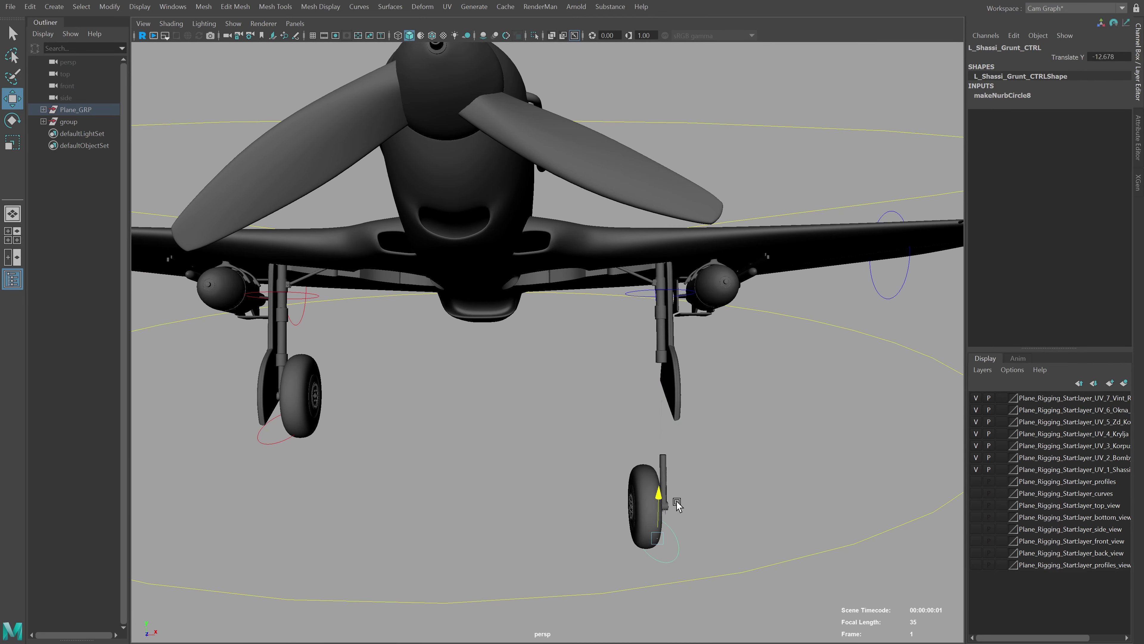
{"action": "key", "text": "ctrl+z"}
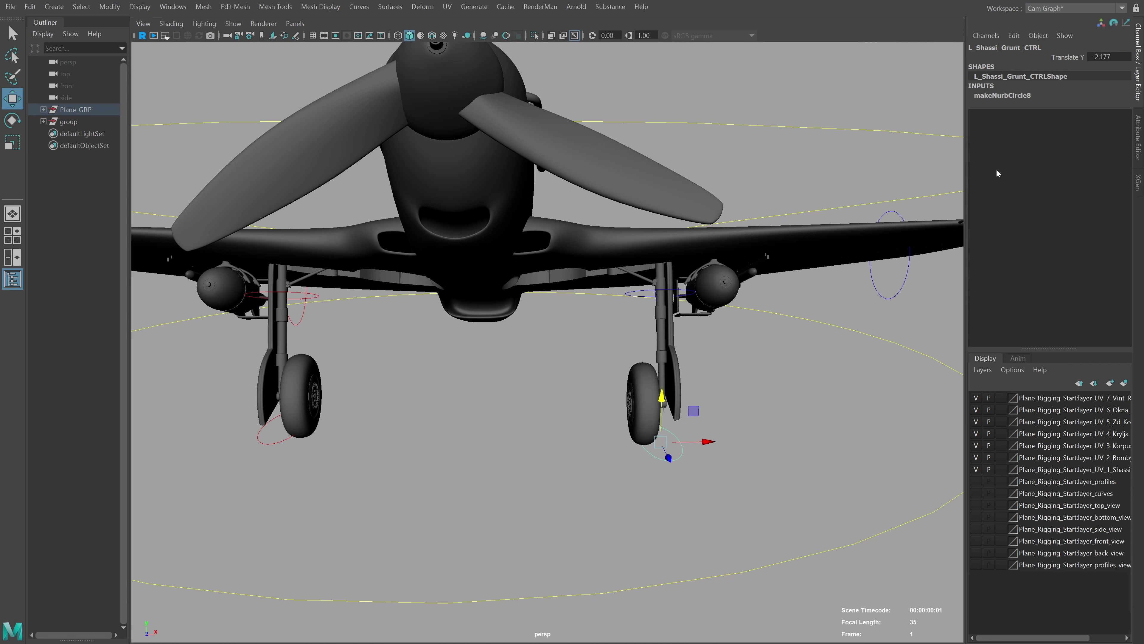
{"action": "key", "text": "ctrl+z"}
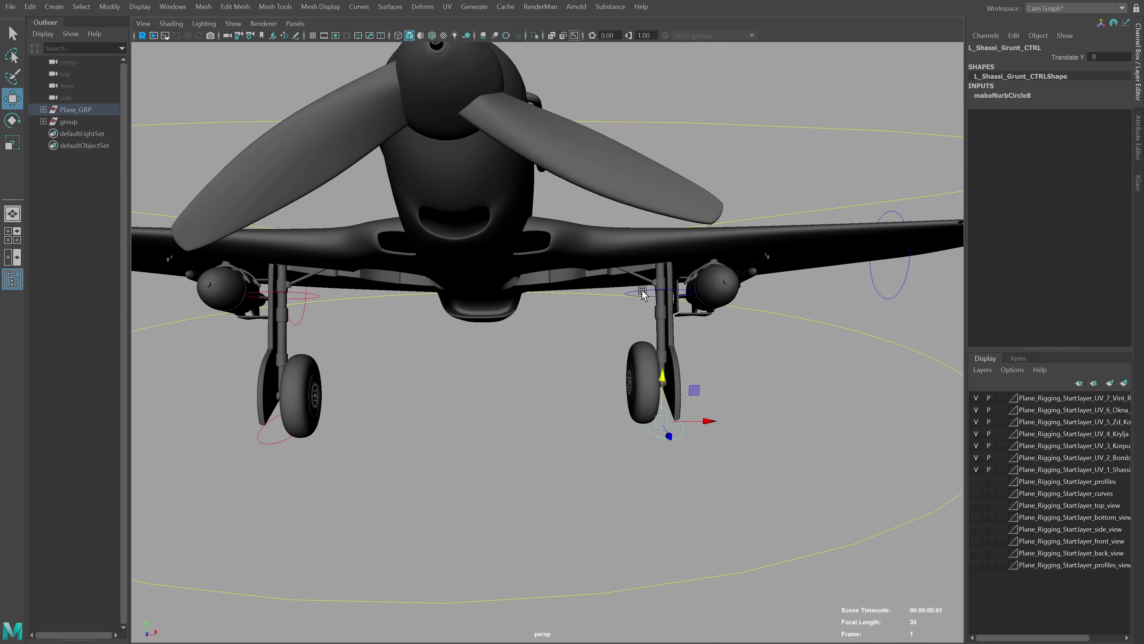
Switch the left gear's Shassi Rezhim back to Poliot and frame a three-quarter front view
{"action": "left_click", "coordinate": [643, 293]}
{"action": "left_click", "coordinate": [1108, 69]}
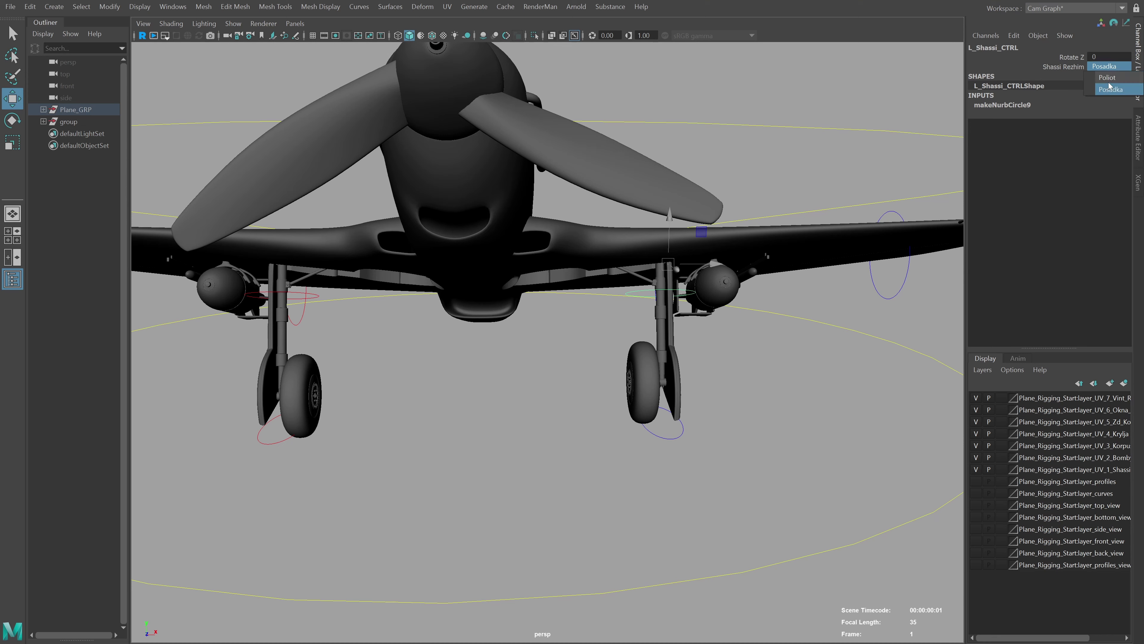
{"action": "left_click", "coordinate": [1108, 85]}
{"action": "right_click_drag", "start_coordinate": [836, 298], "coordinate": [779, 253], "text": "alt"}
{"action": "mouse_move", "coordinate": [779, 253]}
{"action": "left_mouse_down", "text": "alt"}
{"action": "mouse_move", "coordinate": [881, 309]}
{"action": "mouse_move", "coordinate": [793, 405]}
{"action": "mouse_move", "coordinate": [605, 373]}
{"action": "mouse_move", "coordinate": [559, 325]}
{"action": "left_mouse_up", "text": "alt"}
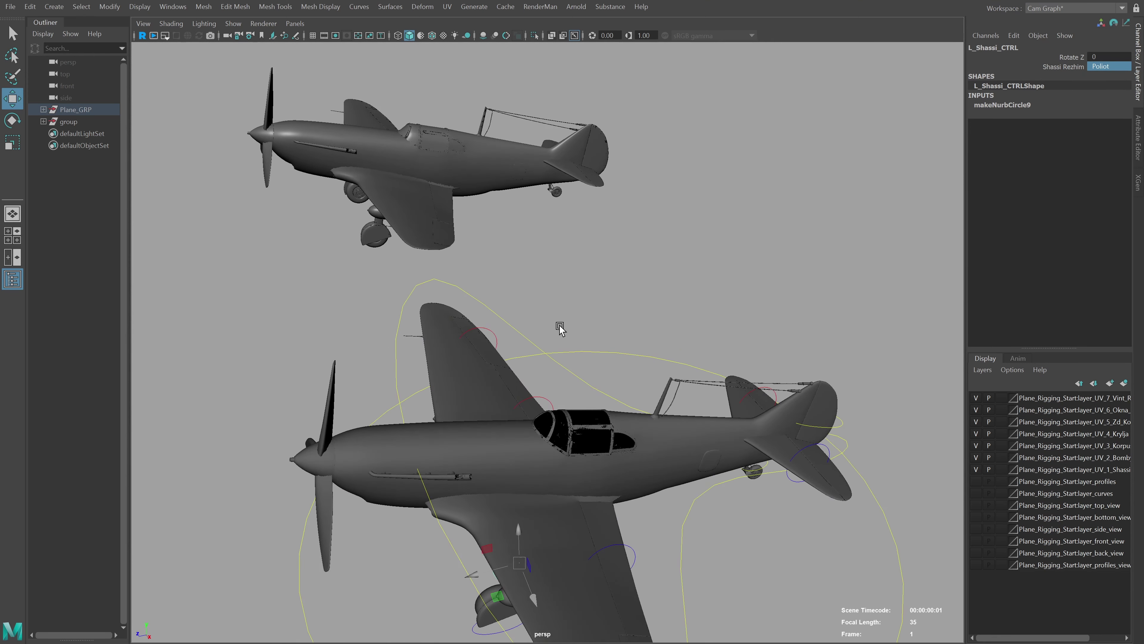
{"action": "left_click", "coordinate": [453, 207]}
{"action": "key", "text": "e"}
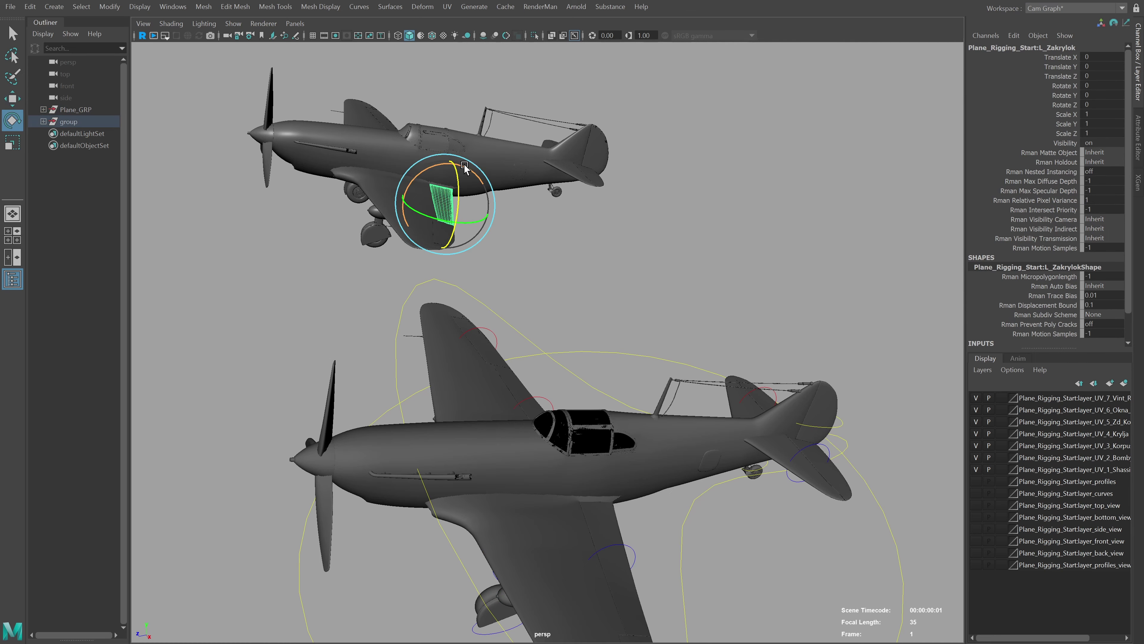
{"action": "mouse_move", "coordinate": [465, 169]}
{"action": "left_mouse_down"}
{"action": "mouse_move", "coordinate": [504, 201]}
{"action": "mouse_move", "coordinate": [508, 233]}
{"action": "mouse_move", "coordinate": [476, 233]}
{"action": "mouse_move", "coordinate": [800, 299]}
{"action": "left_mouse_up"}
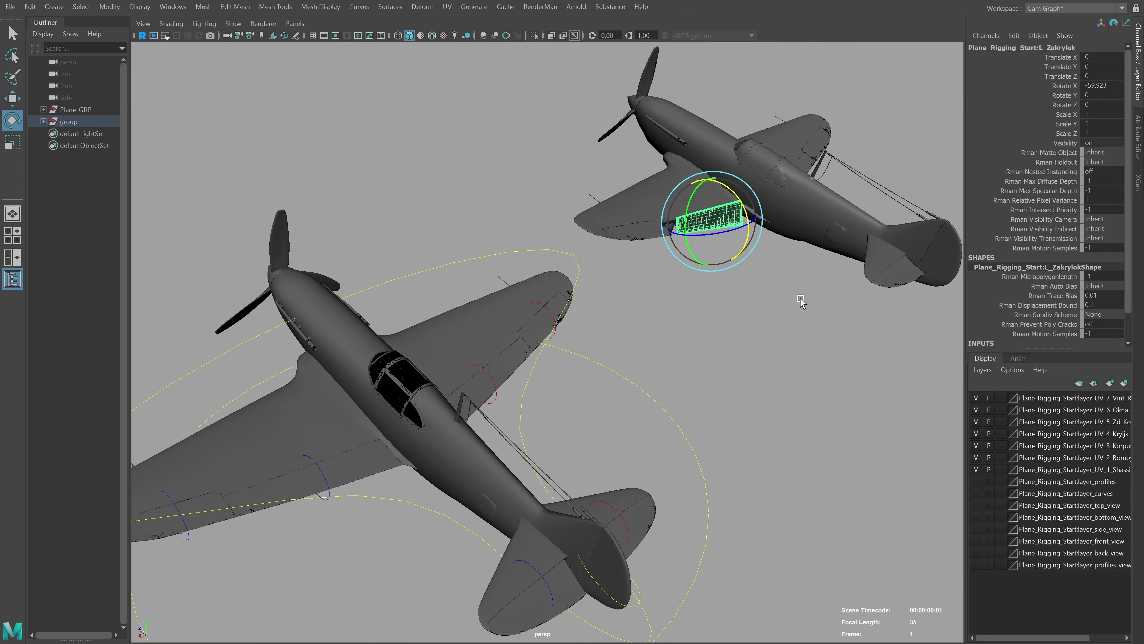
{"action": "mouse_move", "coordinate": [799, 299]}
{"action": "right_mouse_down", "text": "alt"}
{"action": "mouse_move", "coordinate": [754, 307]}
{"action": "mouse_move", "coordinate": [664, 429]}
{"action": "right_mouse_up", "text": "alt"}
{"action": "mouse_move", "coordinate": [663, 429]}
{"action": "left_mouse_down", "text": "alt"}
{"action": "mouse_move", "coordinate": [720, 429]}
{"action": "mouse_move", "coordinate": [649, 467]}
{"action": "left_mouse_up", "text": "alt"}
{"action": "right_click_drag", "start_coordinate": [648, 467], "coordinate": [486, 306], "text": "alt"}
{"action": "left_click_drag", "start_coordinate": [486, 307], "coordinate": [583, 337], "text": "alt"}
{"action": "key", "text": "ctrl+z"}
{"action": "middle_click_drag", "start_coordinate": [582, 337], "coordinate": [485, 236], "text": "alt"}
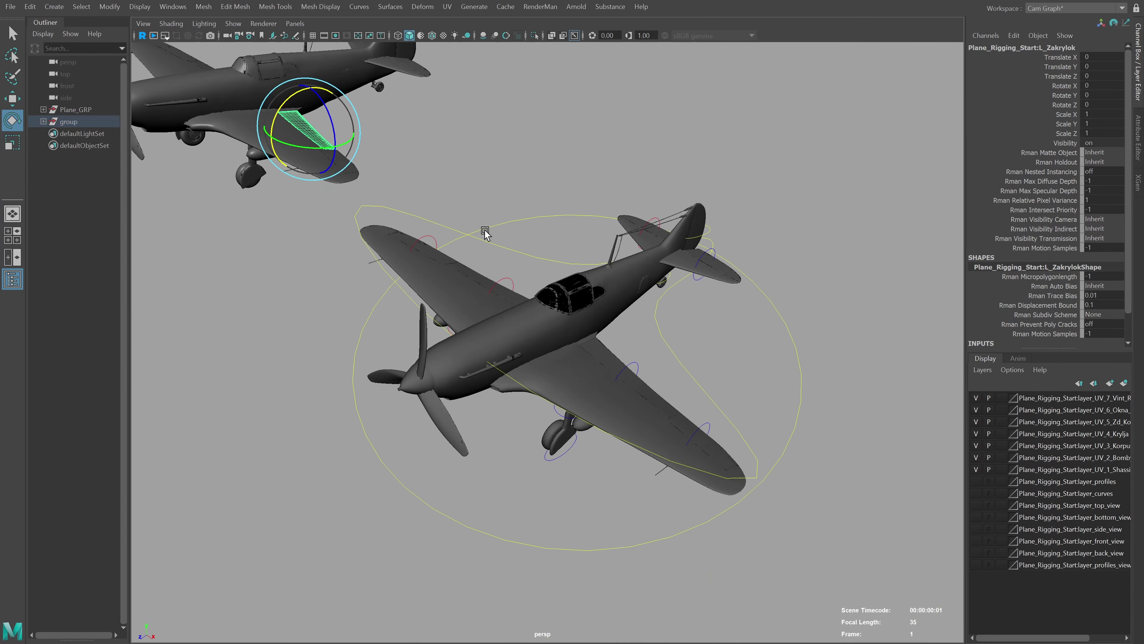
{"action": "right_click_drag", "start_coordinate": [485, 236], "coordinate": [702, 383], "text": "alt"}
{"action": "left_click", "coordinate": [695, 378]}
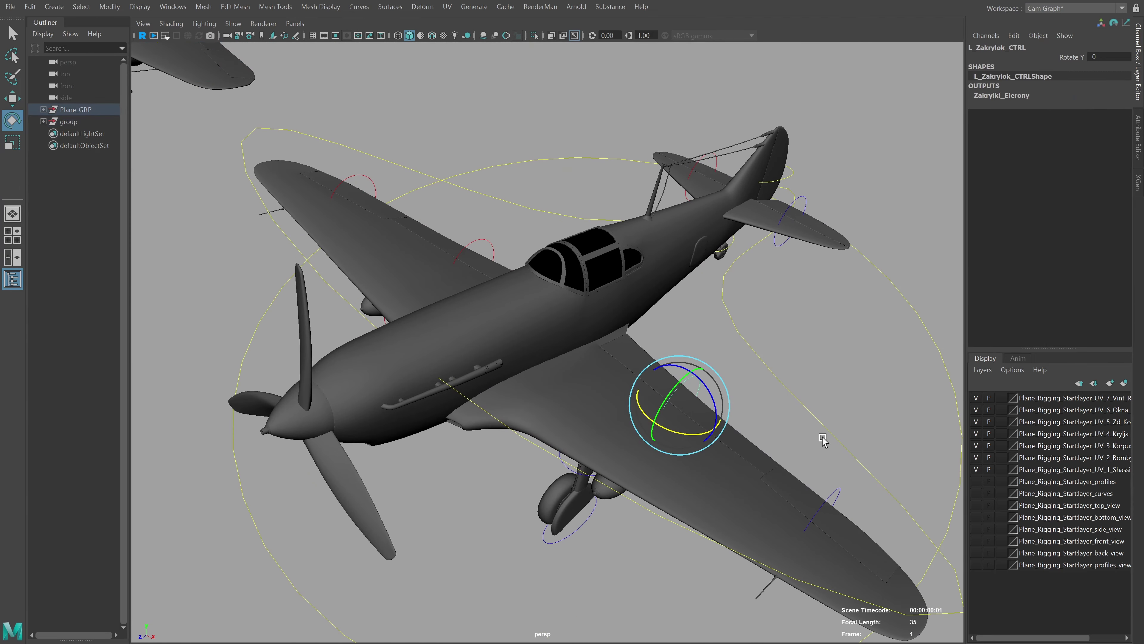
Rotate both flap controls together to Rotate Y -5.719 and inspect the flap geometry's transforms
{"action": "left_click", "coordinate": [481, 242], "text": "shift"}
{"action": "mouse_move", "coordinate": [680, 390]}
{"action": "left_mouse_down"}
{"action": "mouse_move", "coordinate": [682, 381]}
{"action": "mouse_move", "coordinate": [678, 392]}
{"action": "mouse_move", "coordinate": [627, 390]}
{"action": "left_mouse_up"}
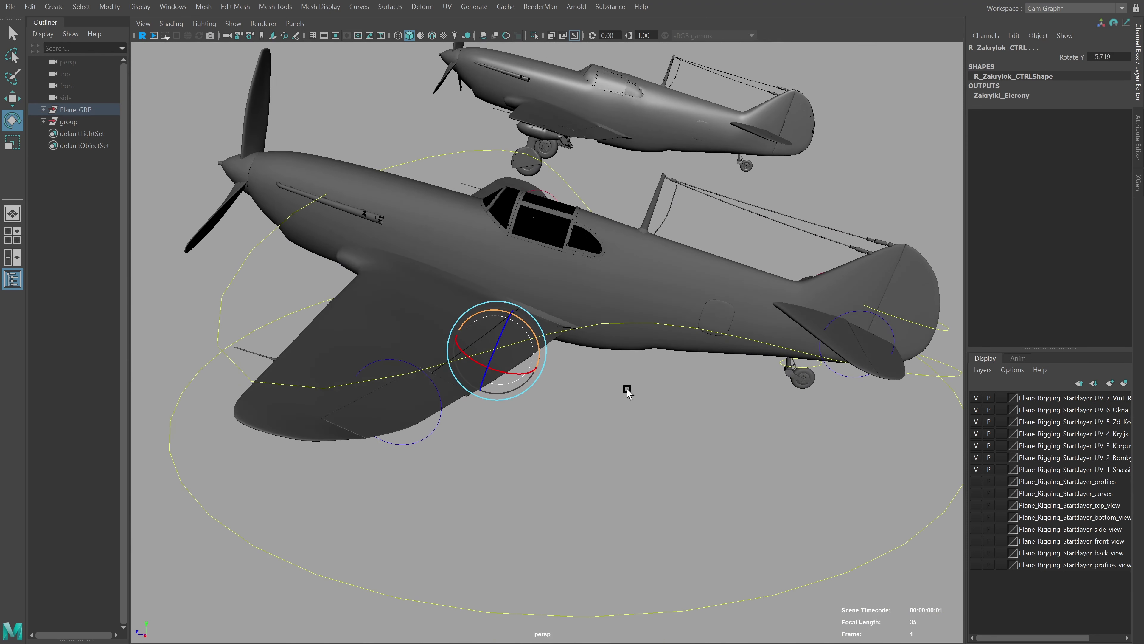
{"action": "left_click", "coordinate": [537, 336]}
{"action": "left_click_drag", "start_coordinate": [584, 317], "coordinate": [658, 153], "text": "alt"}
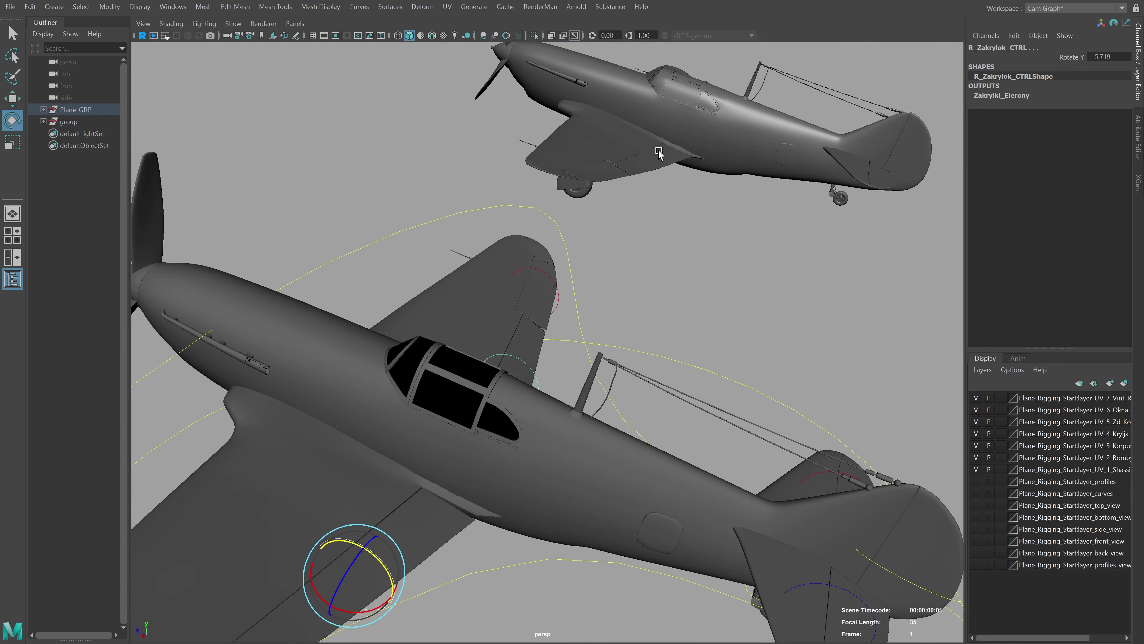
{"action": "left_click", "coordinate": [658, 153]}
{"action": "left_click_drag", "start_coordinate": [1061, 58], "coordinate": [1062, 81]}
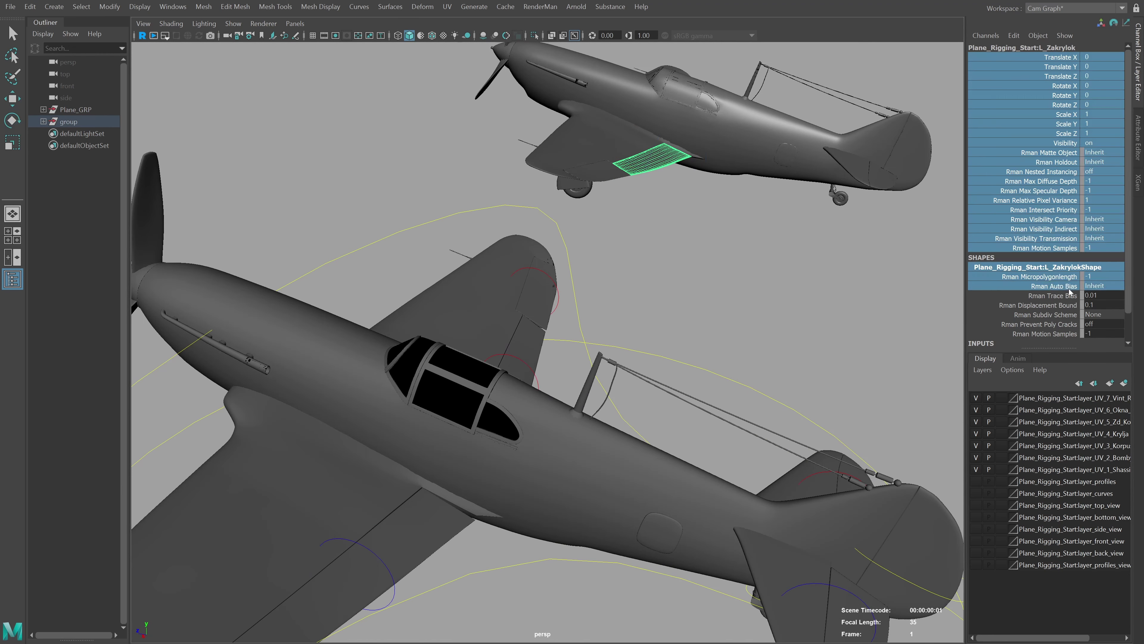
{"action": "left_click", "coordinate": [798, 219]}
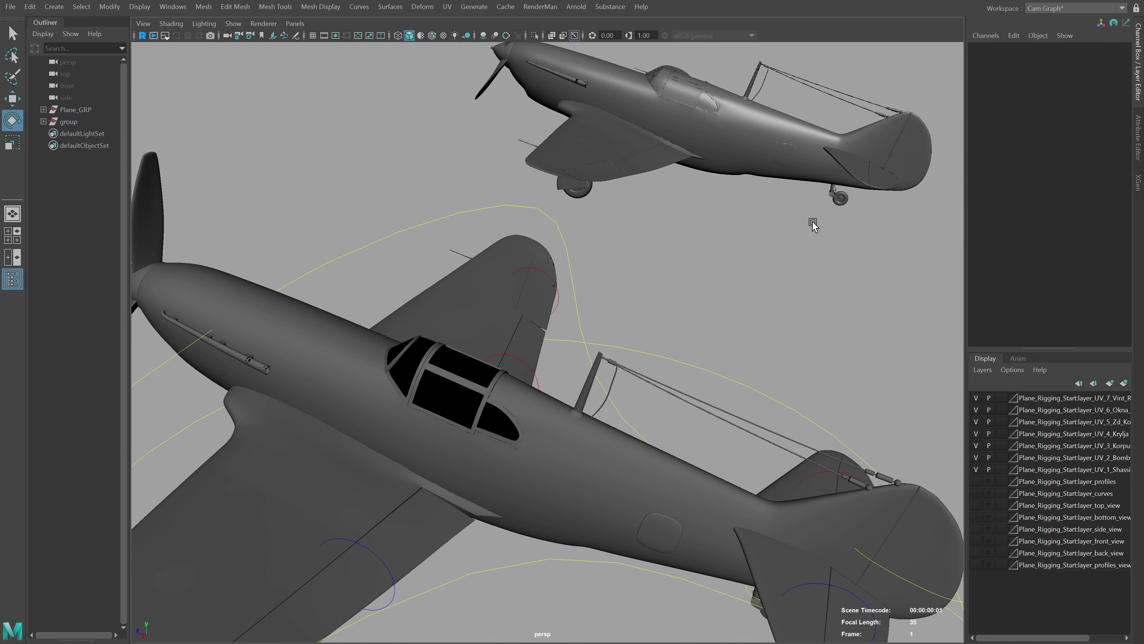
{"action": "mouse_move", "coordinate": [729, 329]}
{"action": "right_mouse_down", "text": "alt"}
{"action": "mouse_move", "coordinate": [620, 281]}
{"action": "mouse_move", "coordinate": [671, 223]}
{"action": "right_mouse_up", "text": "alt"}
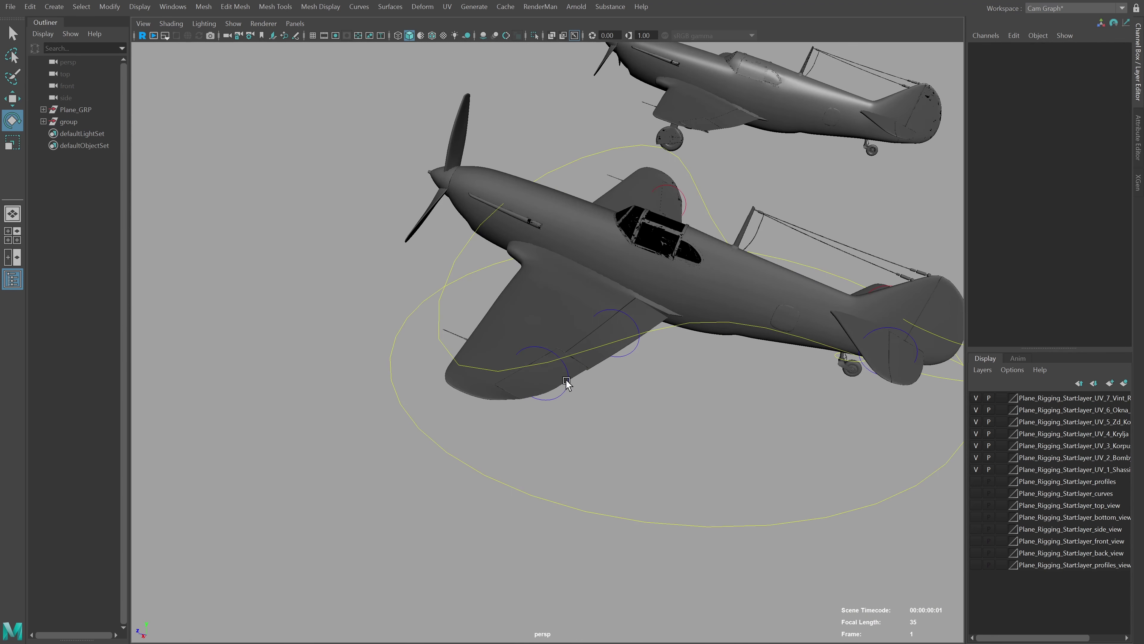
Test swinging the left flap control to 45 degrees, then undo it back to -5.719
{"action": "left_click", "coordinate": [559, 399]}
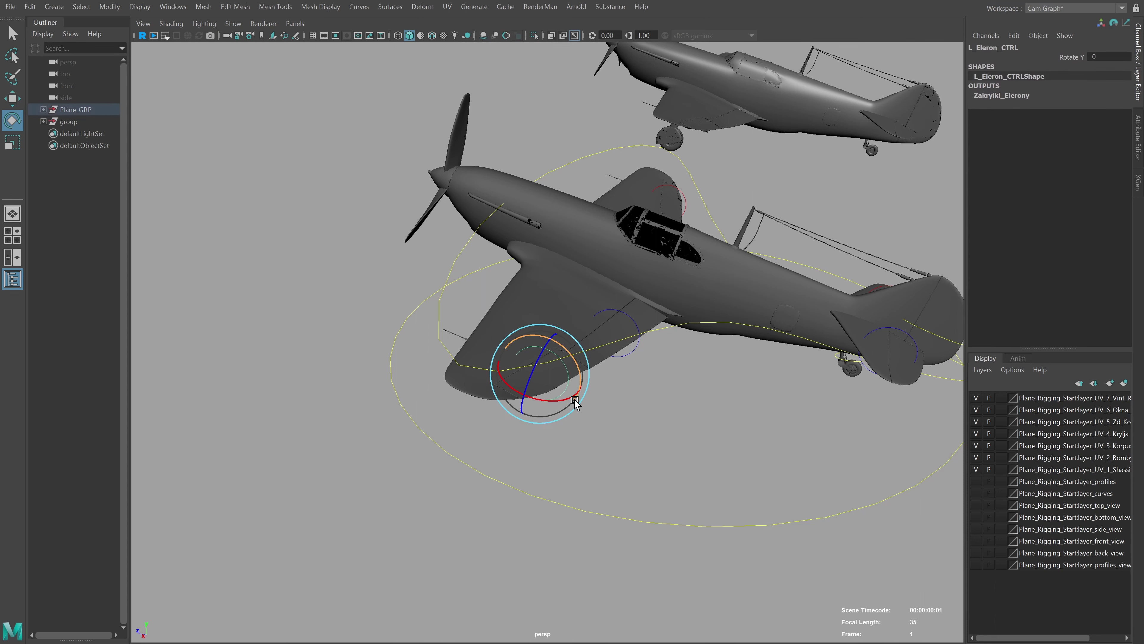
{"action": "mouse_move", "coordinate": [631, 350]}
{"action": "right_mouse_down", "text": "alt"}
{"action": "mouse_move", "coordinate": [671, 464]}
{"action": "mouse_move", "coordinate": [598, 409]}
{"action": "right_mouse_up", "text": "alt"}
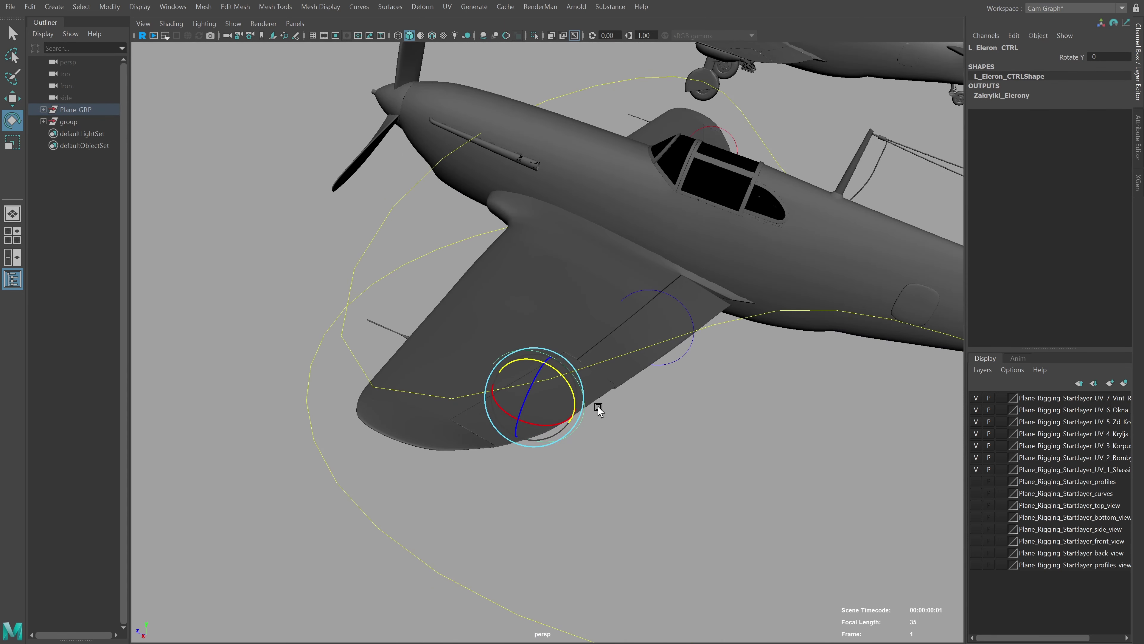
{"action": "left_click", "coordinate": [679, 362]}
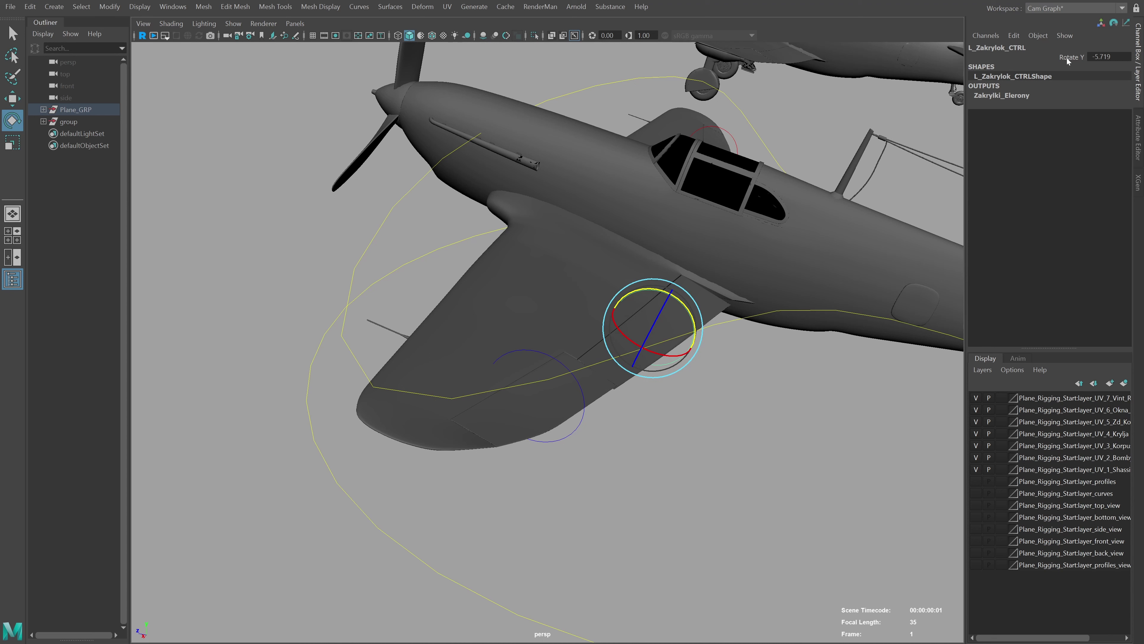
{"action": "middle_click_drag", "start_coordinate": [724, 296], "coordinate": [750, 266]}
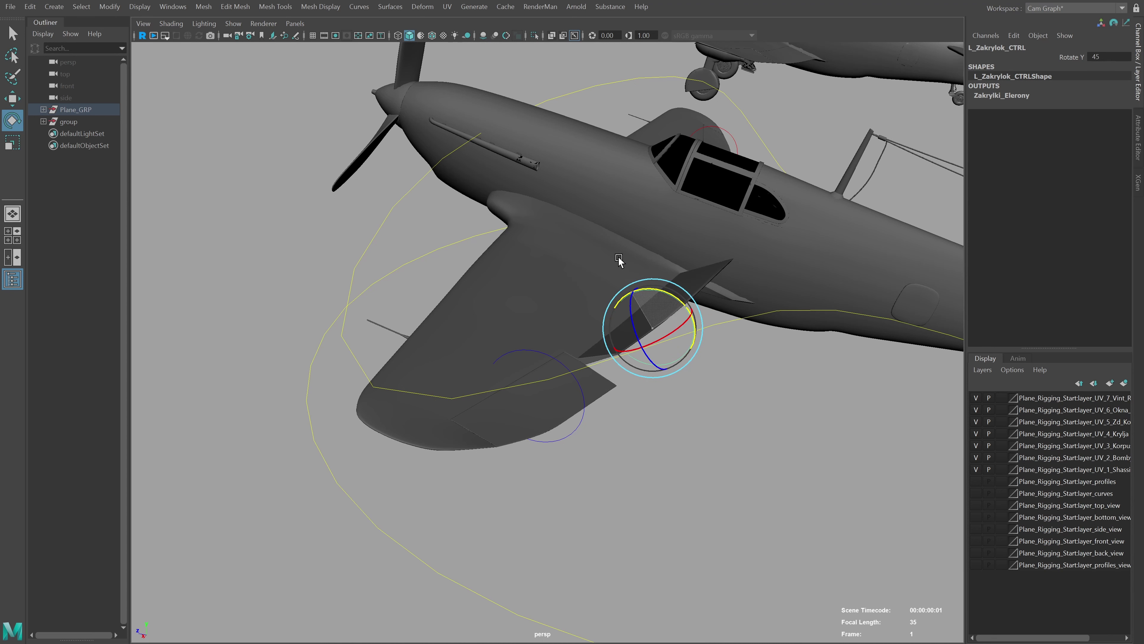
{"action": "key", "text": "ctrl+z"}
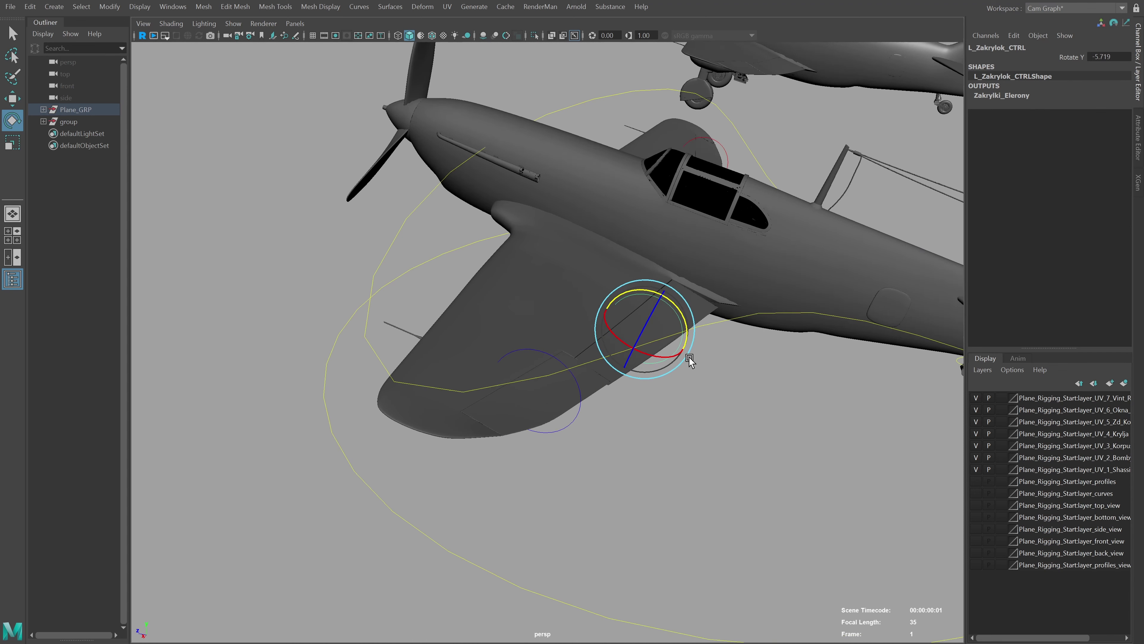
{"action": "mouse_move", "coordinate": [685, 358]}
{"action": "left_mouse_down", "text": "alt"}
{"action": "mouse_move", "coordinate": [621, 332]}
{"action": "mouse_move", "coordinate": [569, 358]}
{"action": "mouse_move", "coordinate": [818, 139]}
{"action": "left_mouse_up", "text": "alt"}
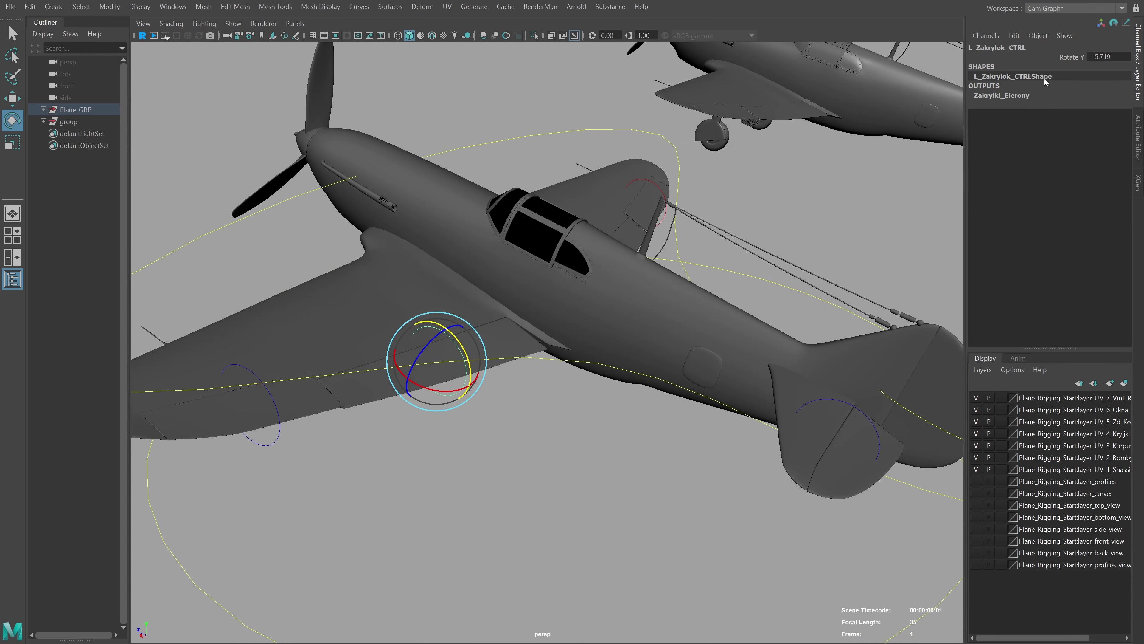
{"action": "left_click_drag", "start_coordinate": [586, 235], "coordinate": [707, 232], "text": "alt"}
Pitch Plane_CTRL to Rotate X 13.207 and lift it to Translate Y 21.183
{"action": "right_click_drag", "start_coordinate": [680, 352], "coordinate": [564, 253], "text": "alt"}
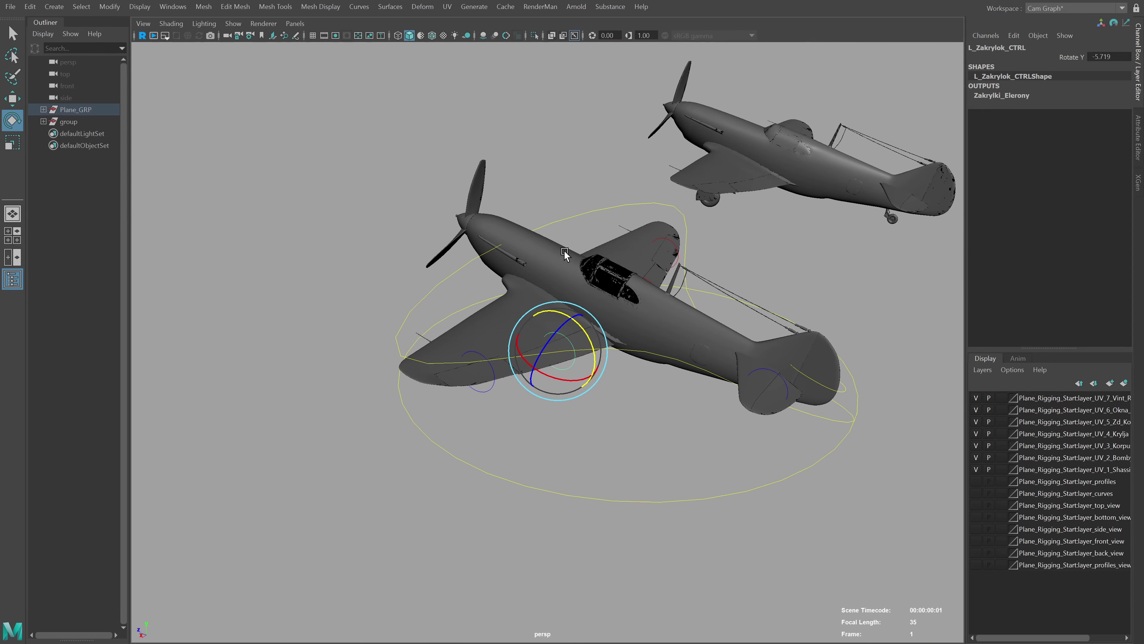
{"action": "left_click_drag", "start_coordinate": [678, 205], "coordinate": [437, 317], "text": "alt"}
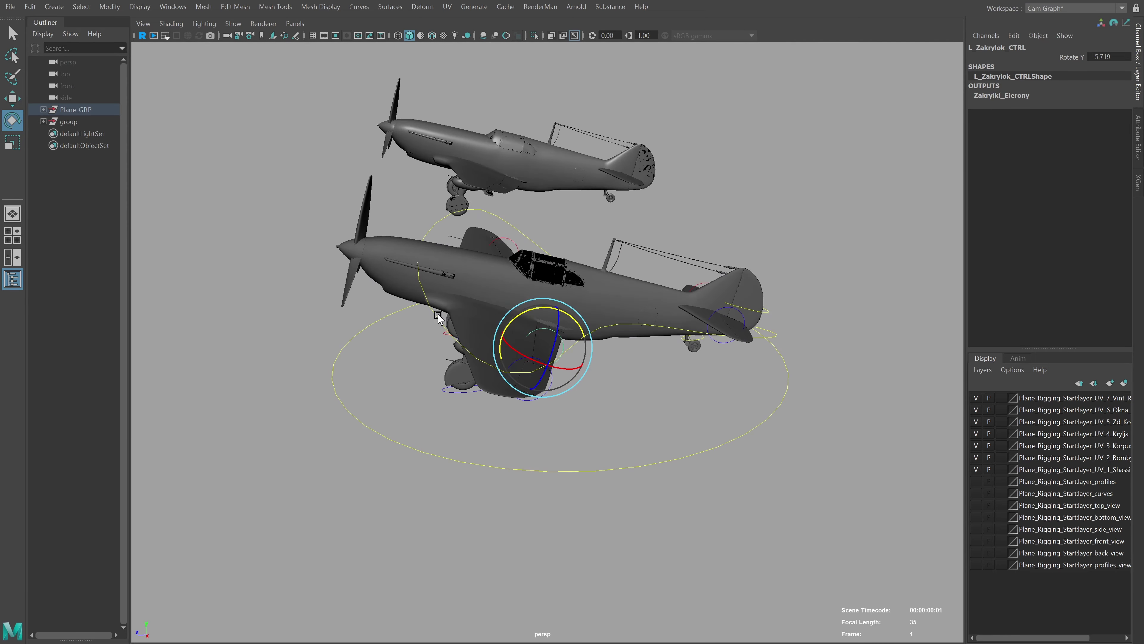
{"action": "left_click", "coordinate": [429, 304]}
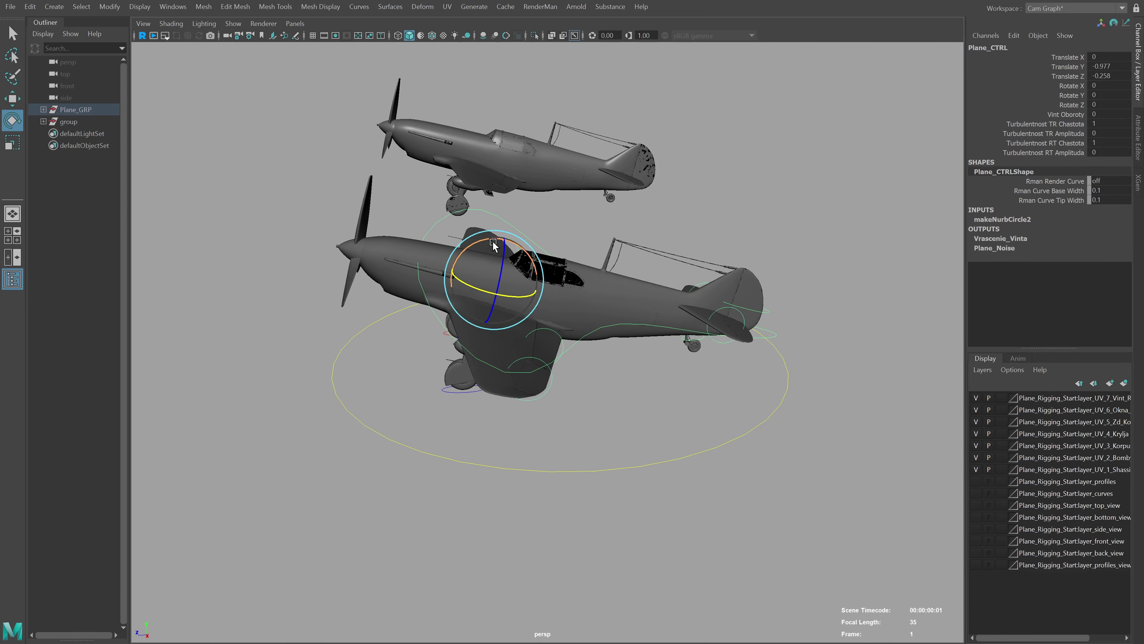
{"action": "left_click_drag", "start_coordinate": [525, 250], "coordinate": [435, 371]}
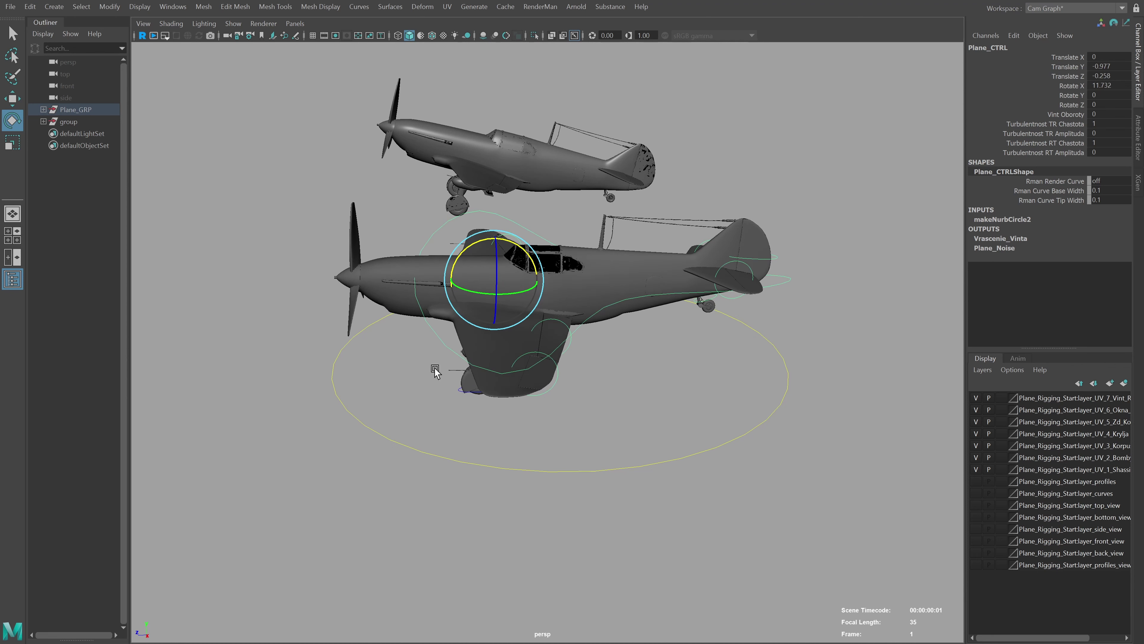
{"action": "key", "text": "w"}
{"action": "mouse_move", "coordinate": [502, 271]}
{"action": "left_mouse_down"}
{"action": "mouse_move", "coordinate": [500, 171]}
{"action": "mouse_move", "coordinate": [486, 380]}
{"action": "mouse_move", "coordinate": [570, 376]}
{"action": "mouse_move", "coordinate": [510, 370]}
{"action": "left_mouse_up"}
{"action": "key", "text": "e"}
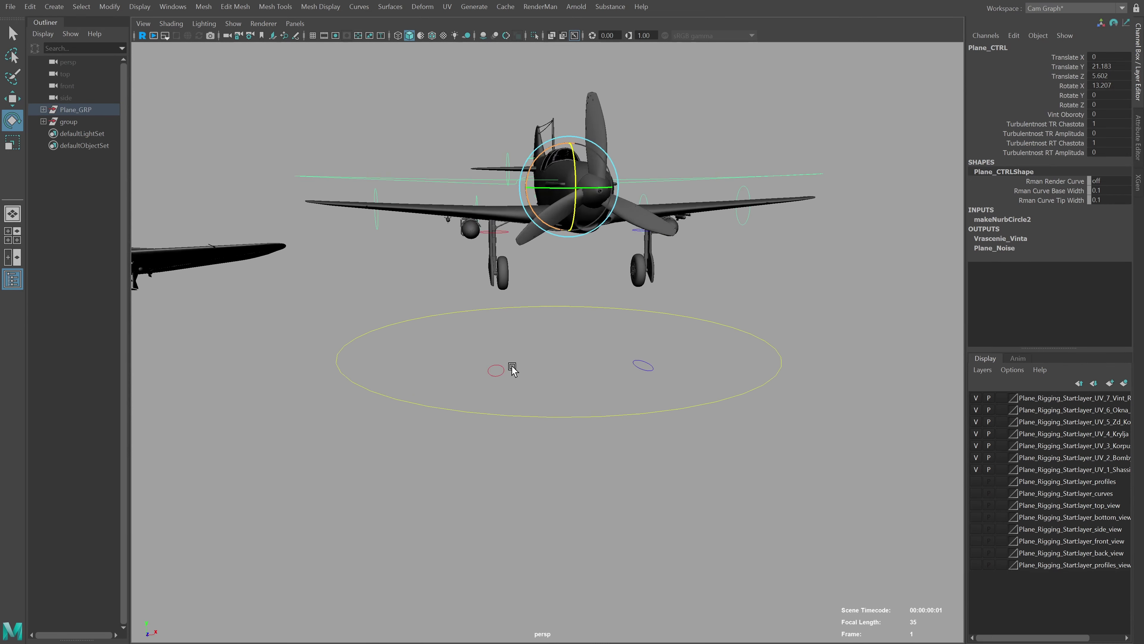
Rotate L_Shassi_CTRL and R_Shassi_CTRL to Rotate Z -85, retracting both gears
{"action": "left_click", "coordinate": [633, 232]}
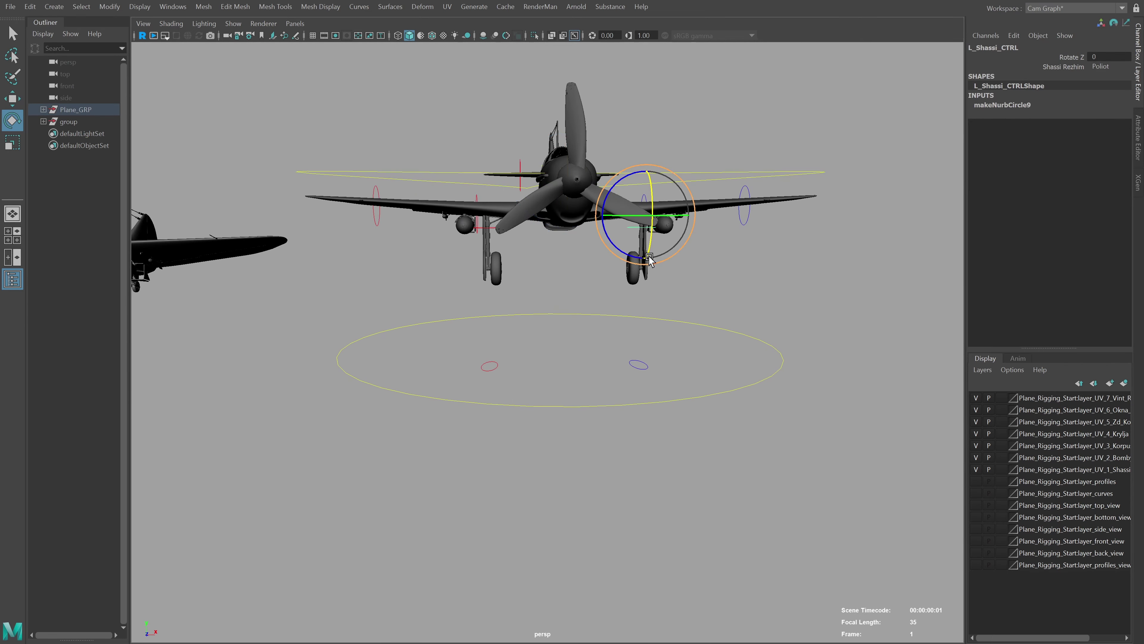
{"action": "mouse_move", "coordinate": [657, 246]}
{"action": "left_mouse_down"}
{"action": "mouse_move", "coordinate": [581, 227]}
{"action": "mouse_move", "coordinate": [586, 185]}
{"action": "mouse_move", "coordinate": [698, 134]}
{"action": "left_mouse_up"}
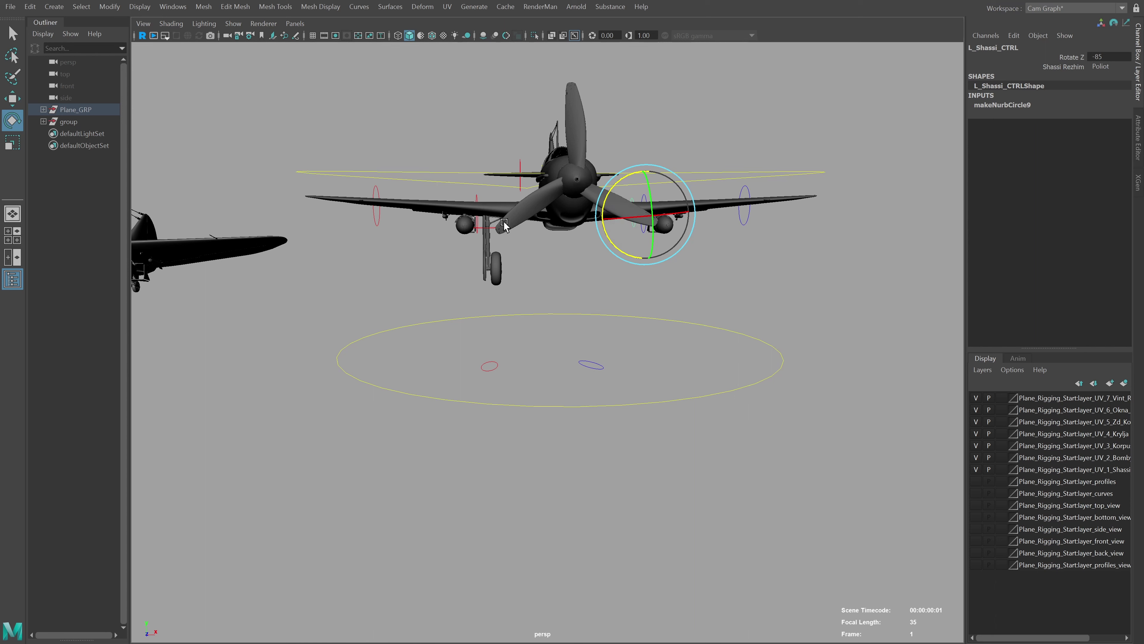
{"action": "left_click", "coordinate": [490, 231]}
{"action": "left_click_drag", "start_coordinate": [451, 230], "coordinate": [396, 238]}
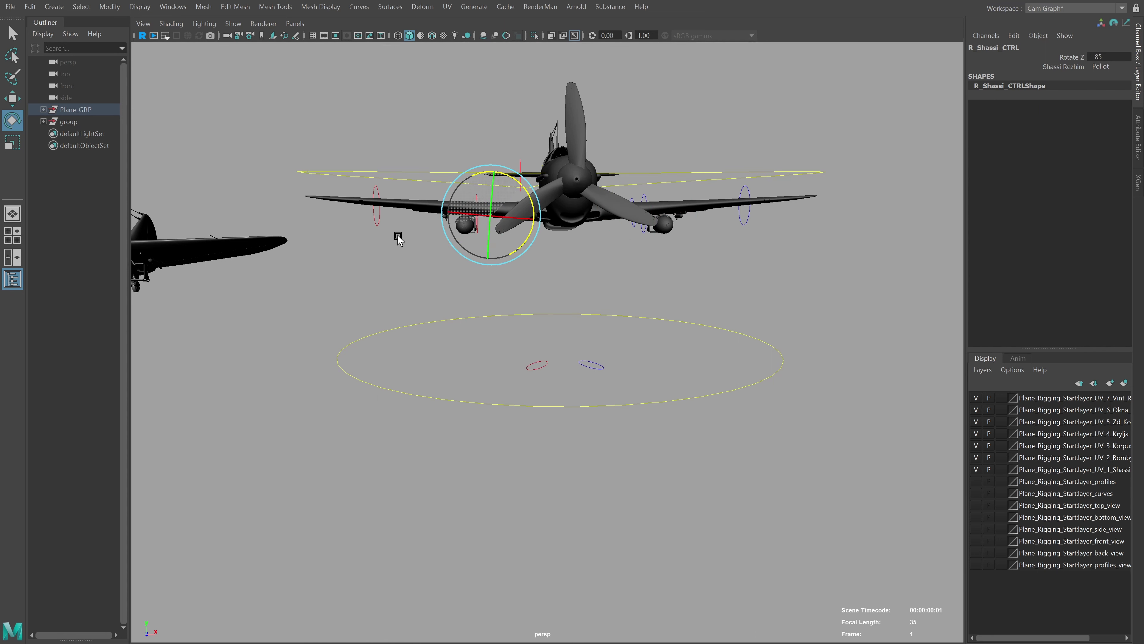
{"action": "mouse_move", "coordinate": [710, 350]}
{"action": "left_mouse_down", "text": "alt"}
{"action": "mouse_move", "coordinate": [670, 296]}
{"action": "mouse_move", "coordinate": [745, 312]}
{"action": "mouse_move", "coordinate": [521, 358]}
{"action": "mouse_move", "coordinate": [582, 396]}
{"action": "mouse_move", "coordinate": [718, 417]}
{"action": "mouse_move", "coordinate": [705, 409]}
{"action": "mouse_move", "coordinate": [815, 161]}
{"action": "left_mouse_up", "text": "alt"}
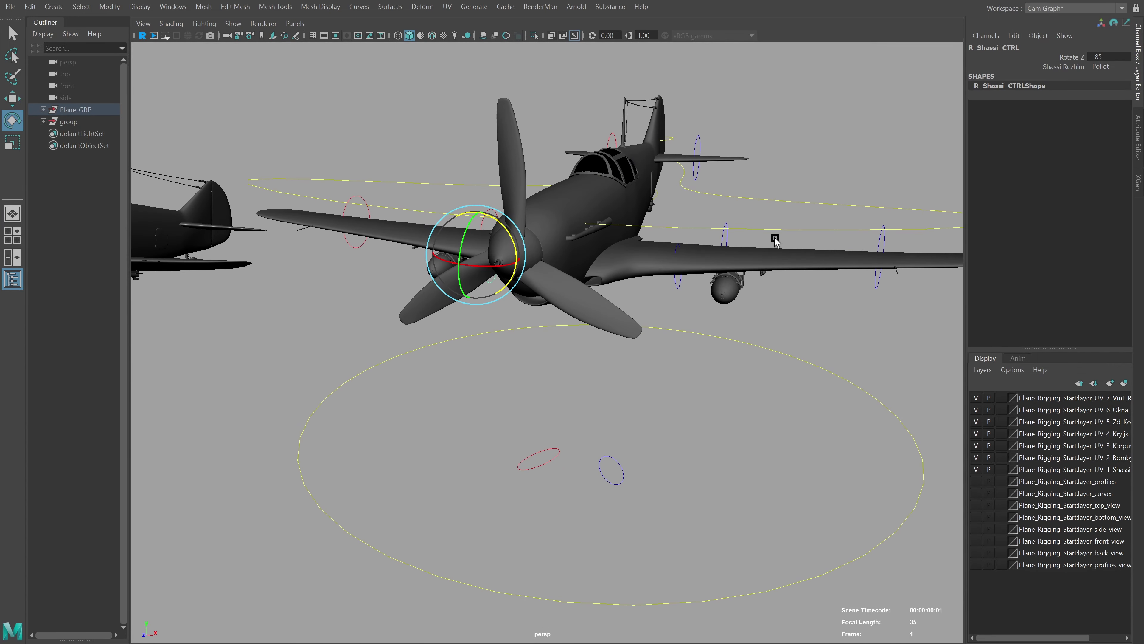
Check Plane_CTRL's Vint Oboroty value at 0, then deselect and bring up the hotbox
{"action": "left_click", "coordinate": [786, 229]}
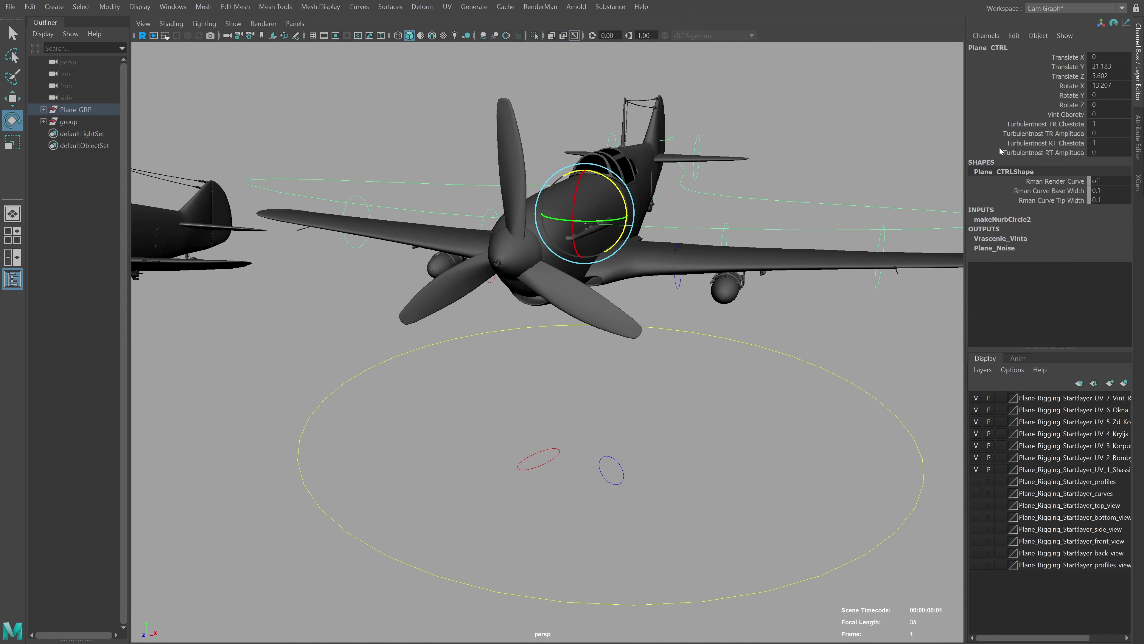
{"action": "left_click", "coordinate": [1078, 116]}
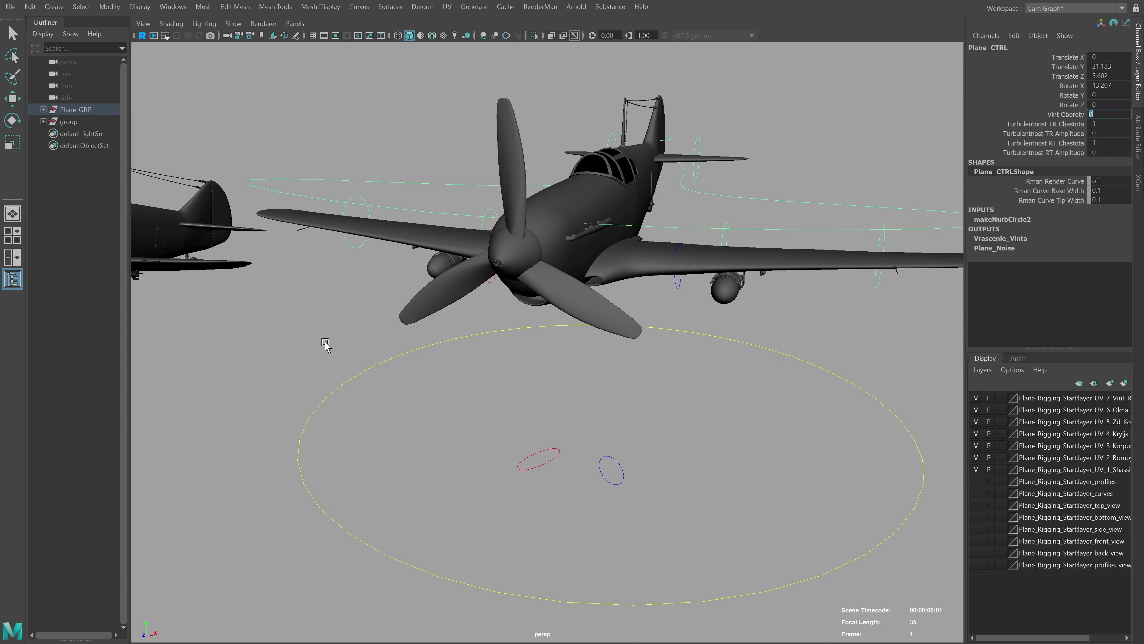
{"action": "left_click", "coordinate": [267, 323]}
{"action": "key", "text": "space"}
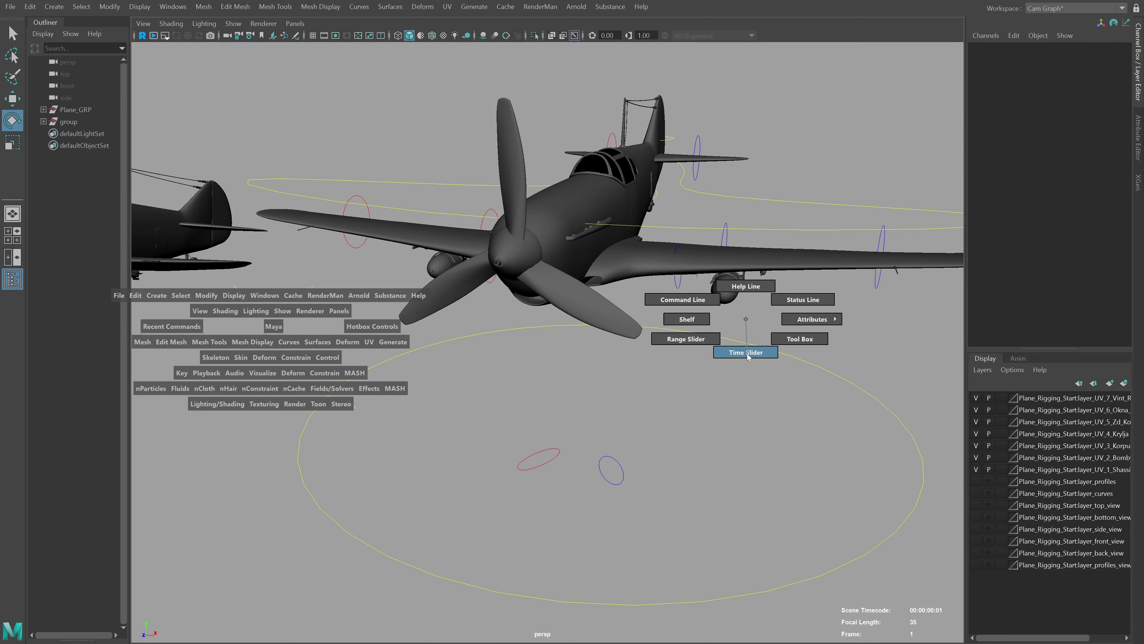
Show the Time Slider (frames 1-500, 25 fps), frame the plane, and briefly play the animation
{"action": "left_click", "coordinate": [746, 352]}
{"action": "key", "text": "space"}
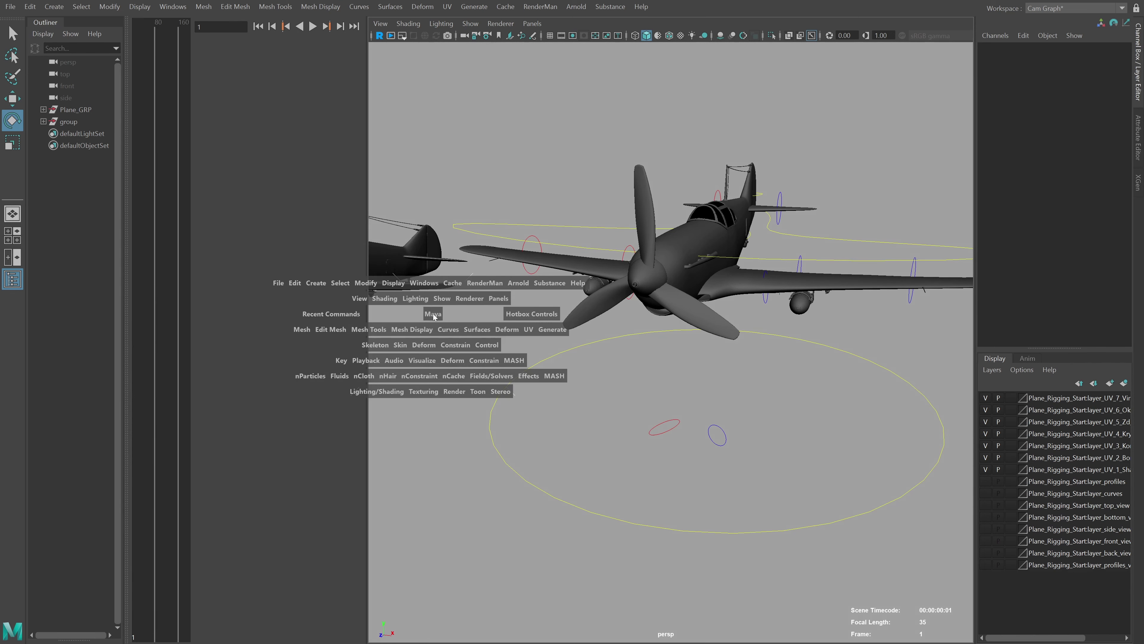
{"action": "left_click_drag", "start_coordinate": [864, 313], "coordinate": [853, 333]}
{"action": "left_click_drag", "start_coordinate": [810, 333], "coordinate": [508, 162], "text": "alt"}
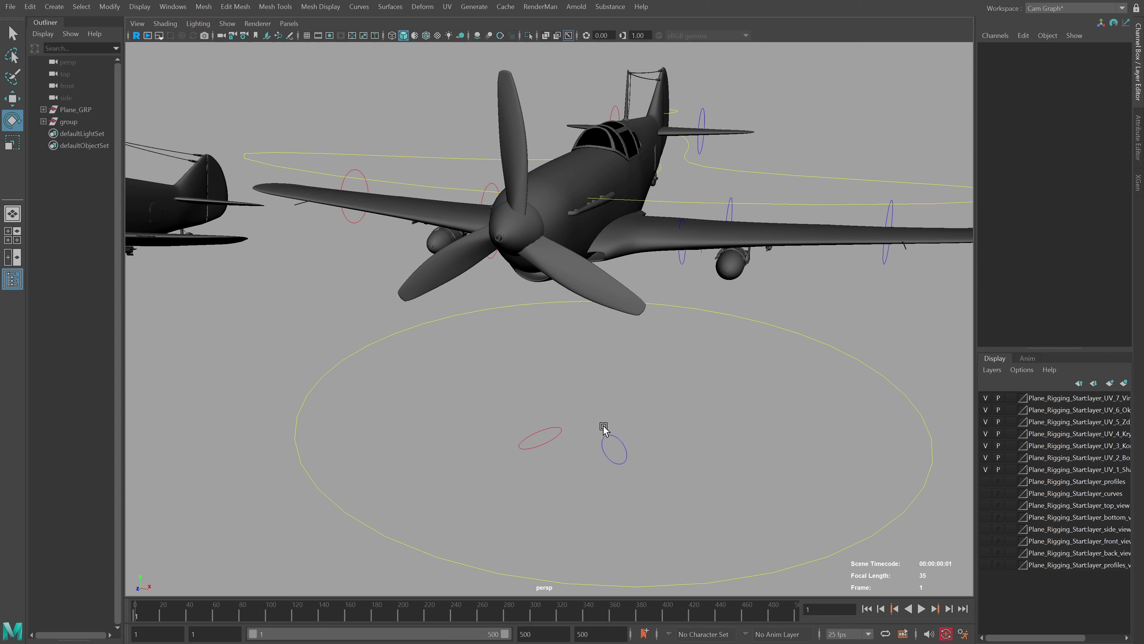
{"action": "left_click", "coordinate": [922, 609]}
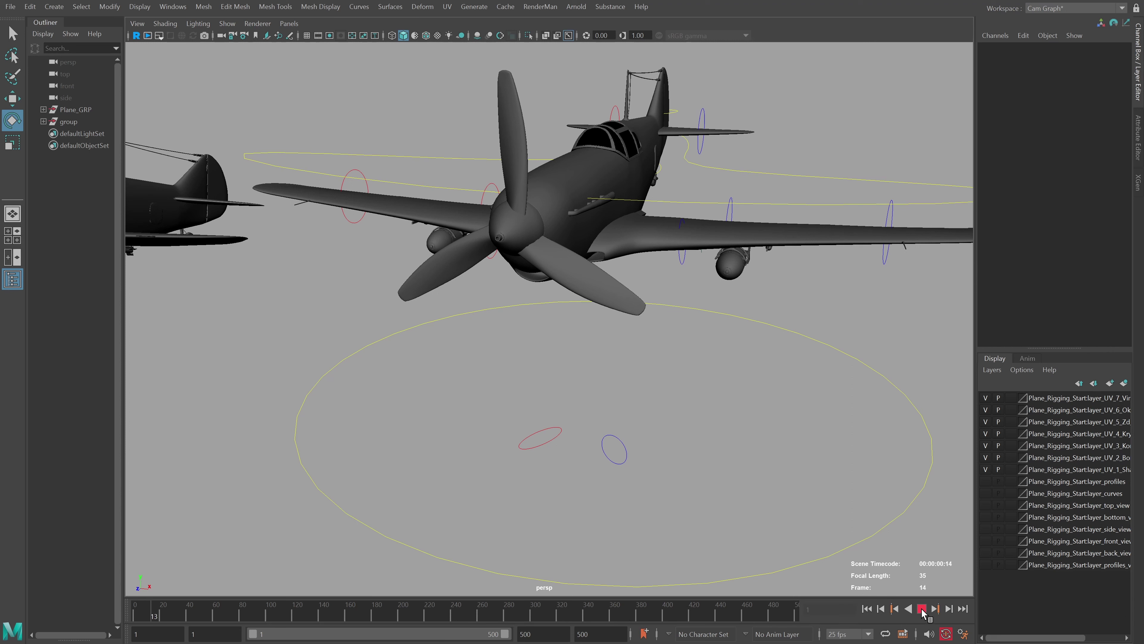
{"action": "left_click", "coordinate": [922, 611]}
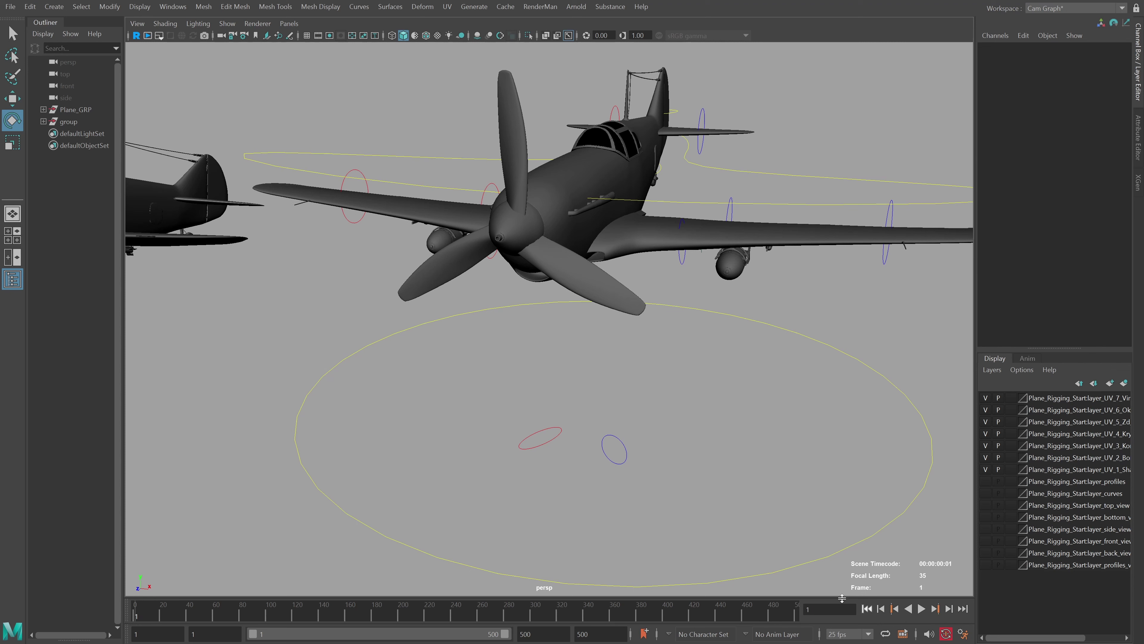
Set Plane_CTRL's Vint Oboroty propeller speed to 10 and play back to watch it spin
{"action": "left_click", "coordinate": [673, 203]}
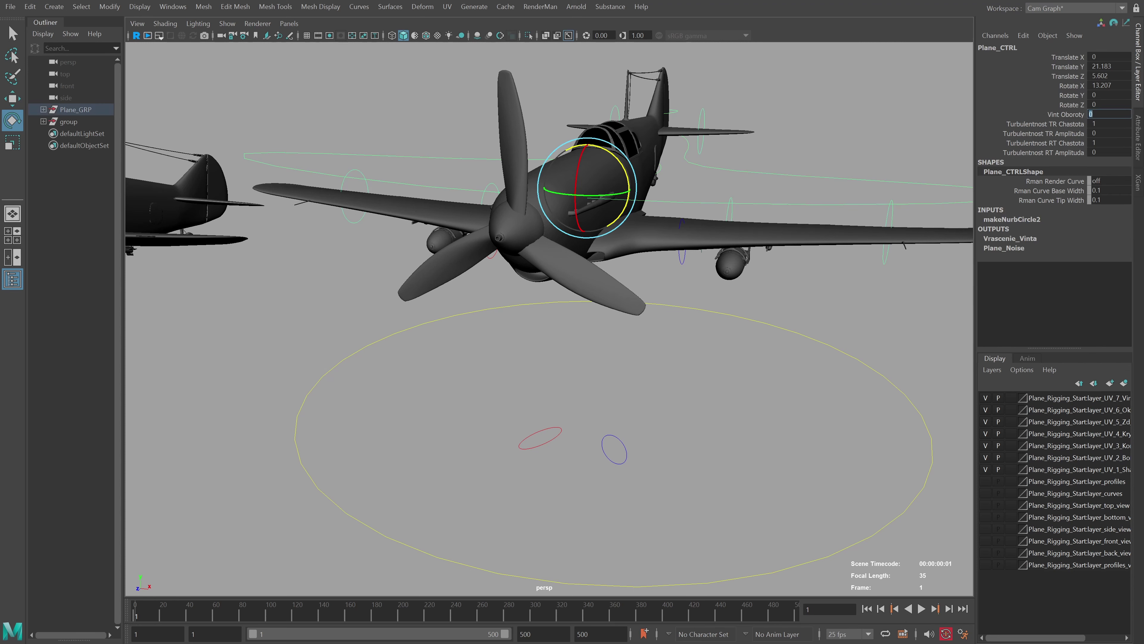
{"action": "type", "text": "50"}
{"action": "key", "text": "Return"}
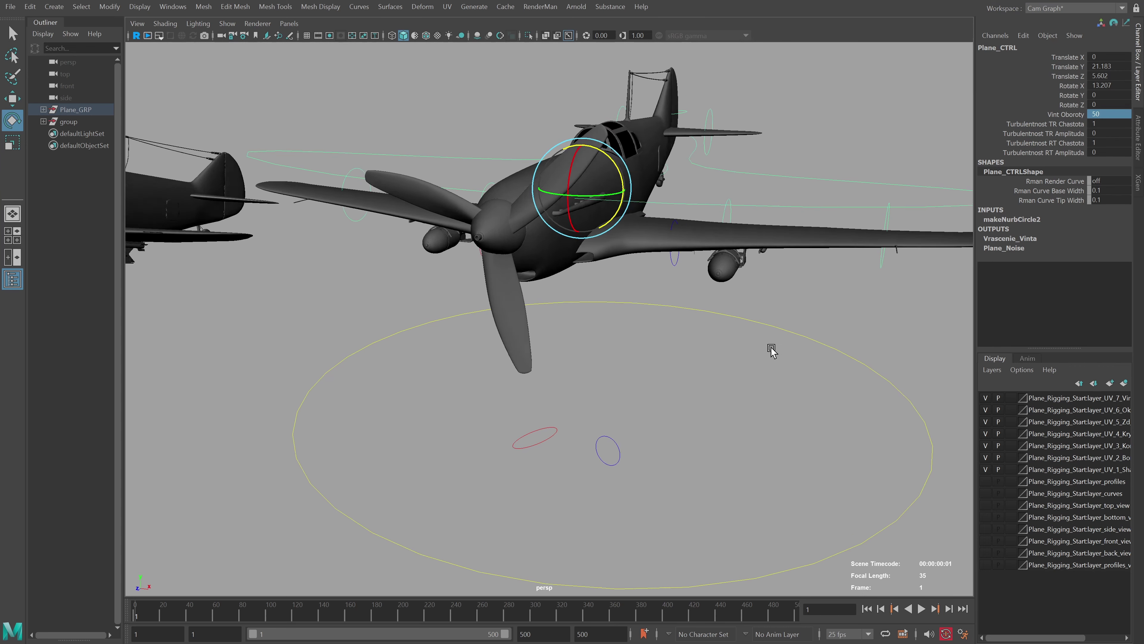
{"action": "left_click", "coordinate": [921, 610]}
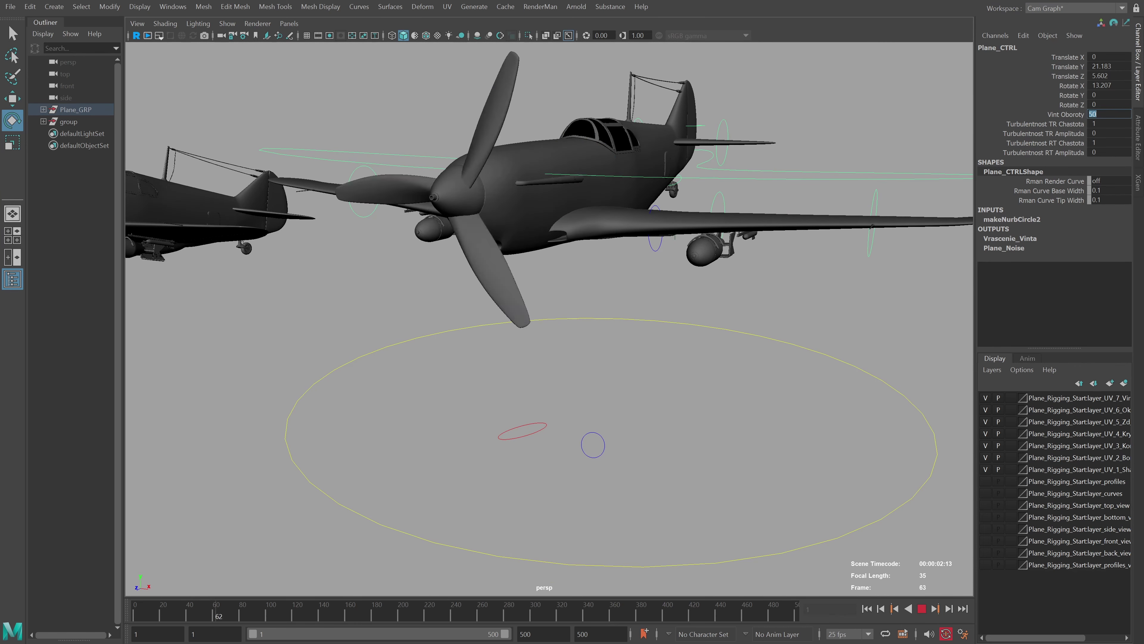
{"action": "type", "text": "20"}
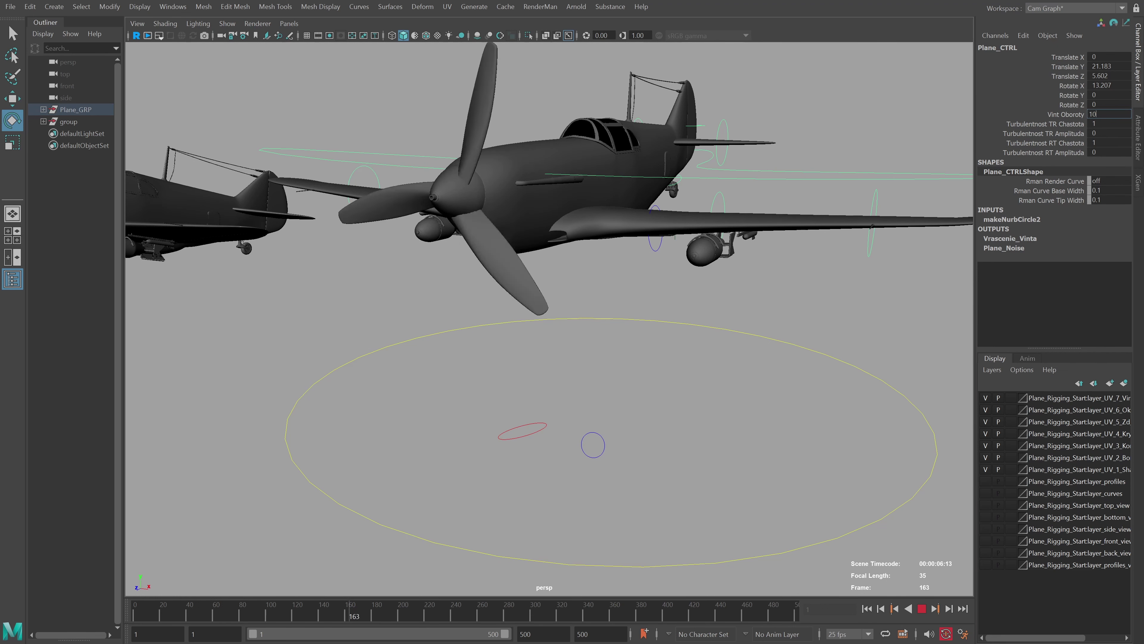
{"action": "type", "text": "10"}
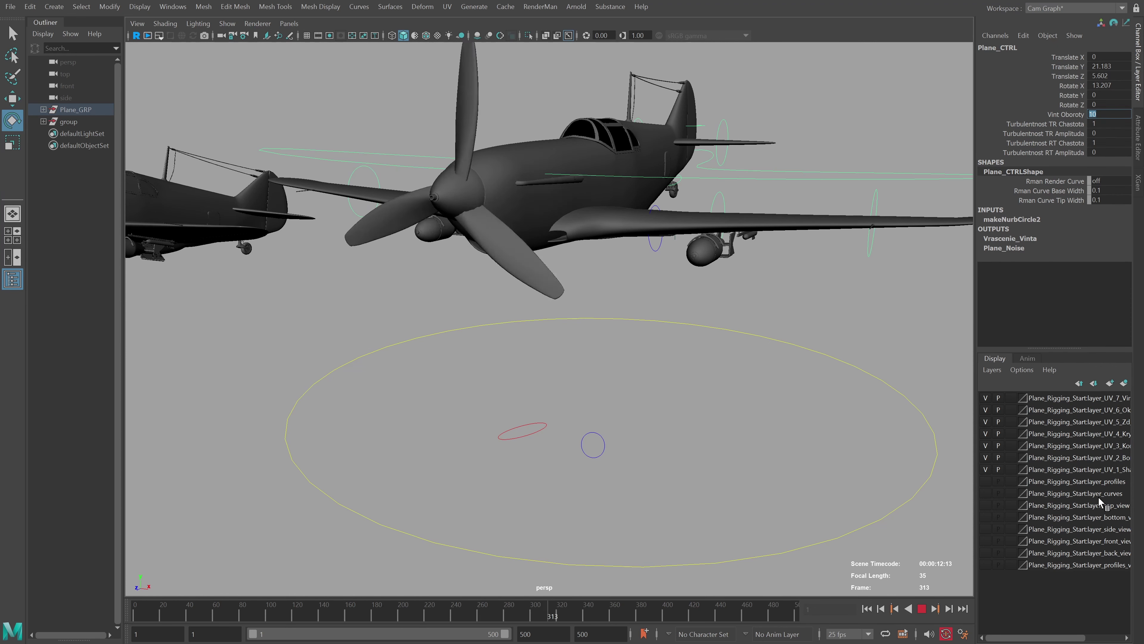
{"action": "left_click", "coordinate": [922, 608]}
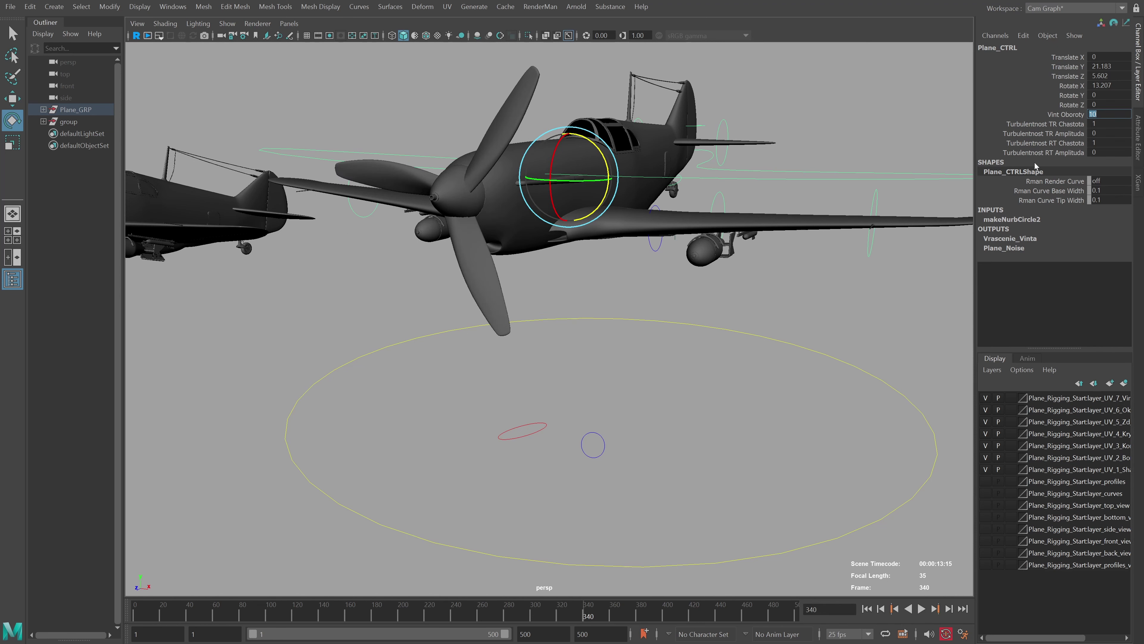
{"action": "left_click_drag", "start_coordinate": [732, 266], "coordinate": [568, 251], "text": "alt"}
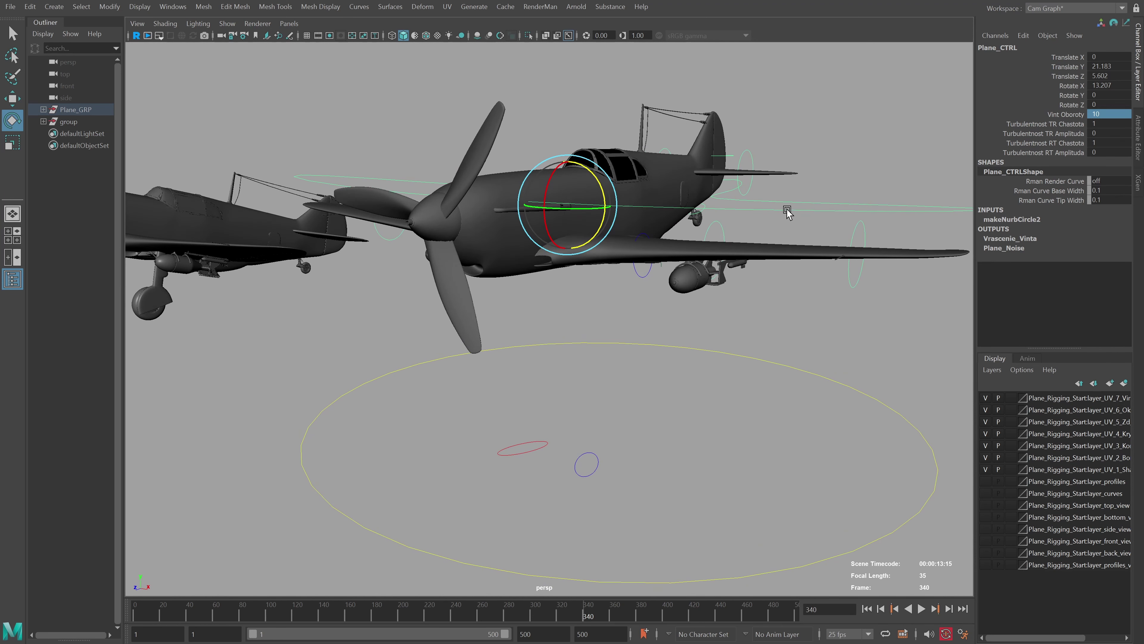
Move Plane_CTRL up to Translate Y 23.122, undoing a test rotation back to Rotate Y/Z 0
{"action": "key", "text": "w"}
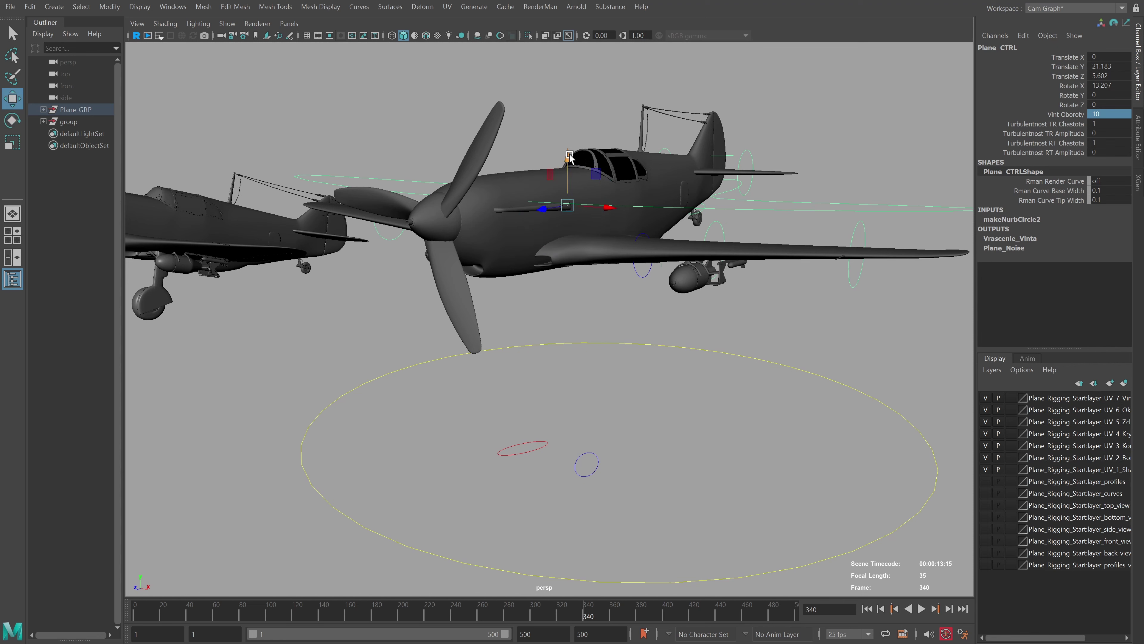
{"action": "middle_click_drag", "start_coordinate": [705, 315], "coordinate": [705, 301]}
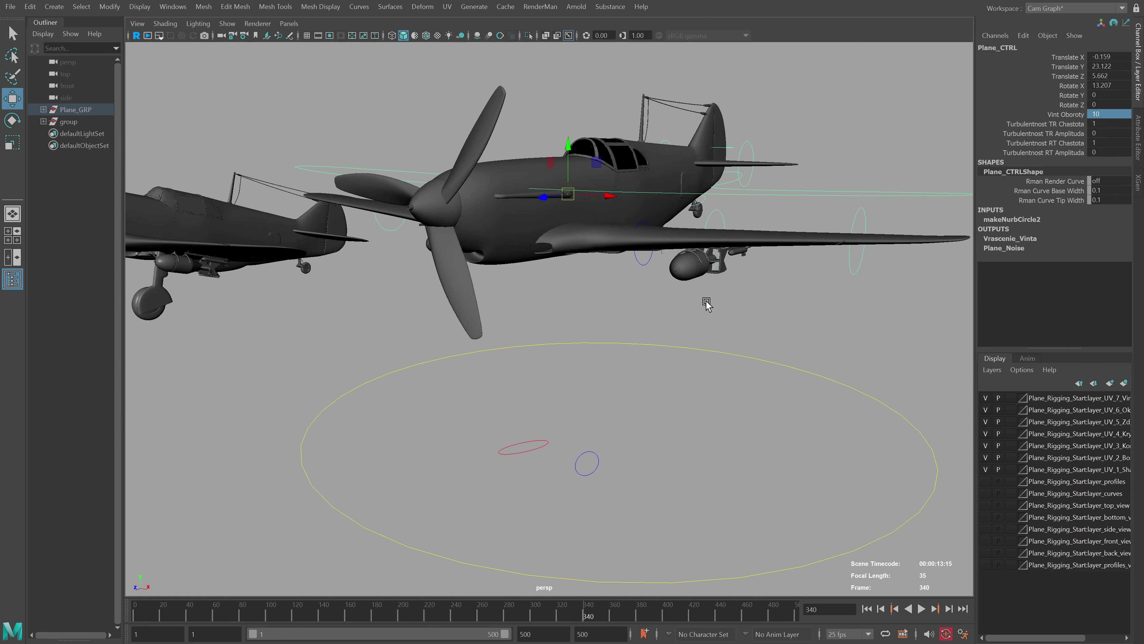
{"action": "key", "text": "e"}
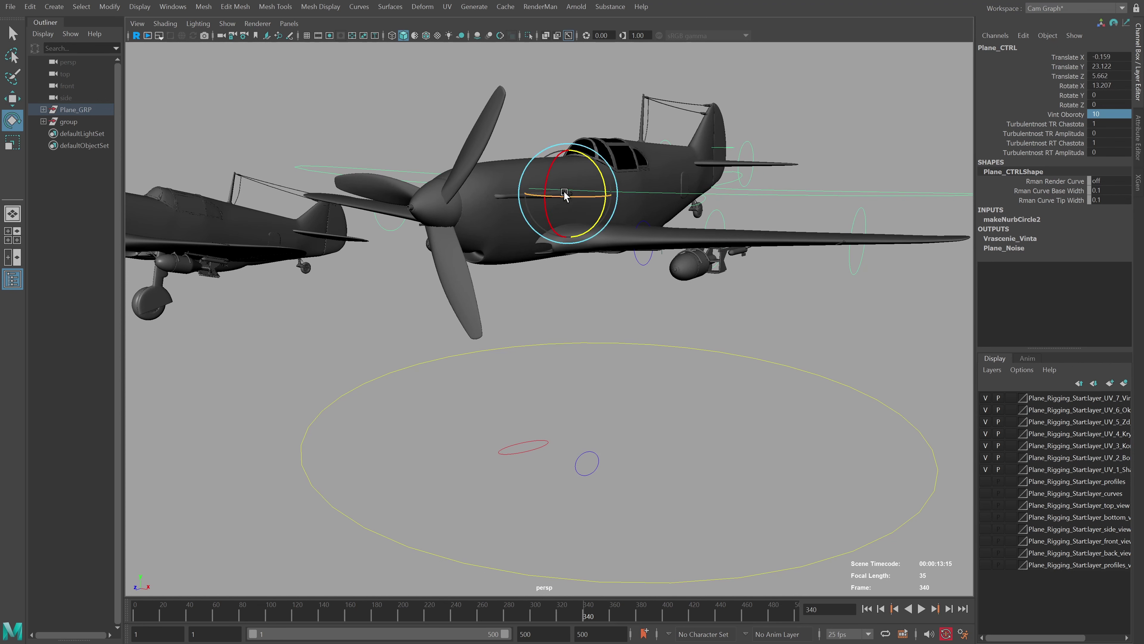
{"action": "left_click_drag", "start_coordinate": [575, 191], "coordinate": [569, 180]}
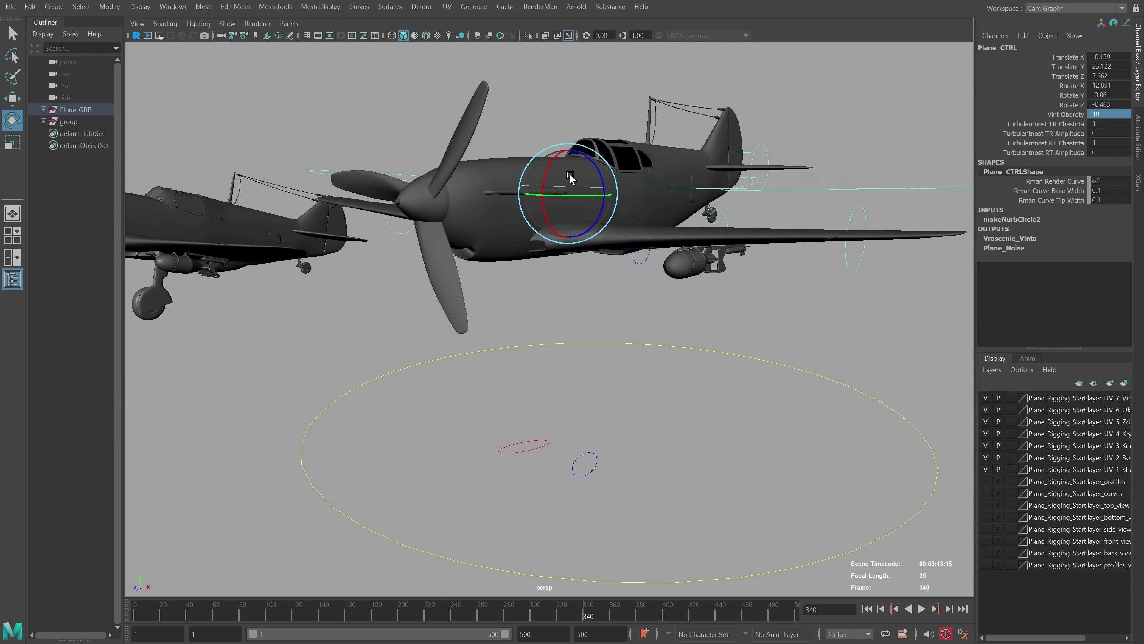
{"action": "key", "text": "ctrl+z"}
{"action": "key", "text": "shift+z"}
{"action": "key", "text": "ctrl+z"}
{"action": "key", "text": "shift+z"}
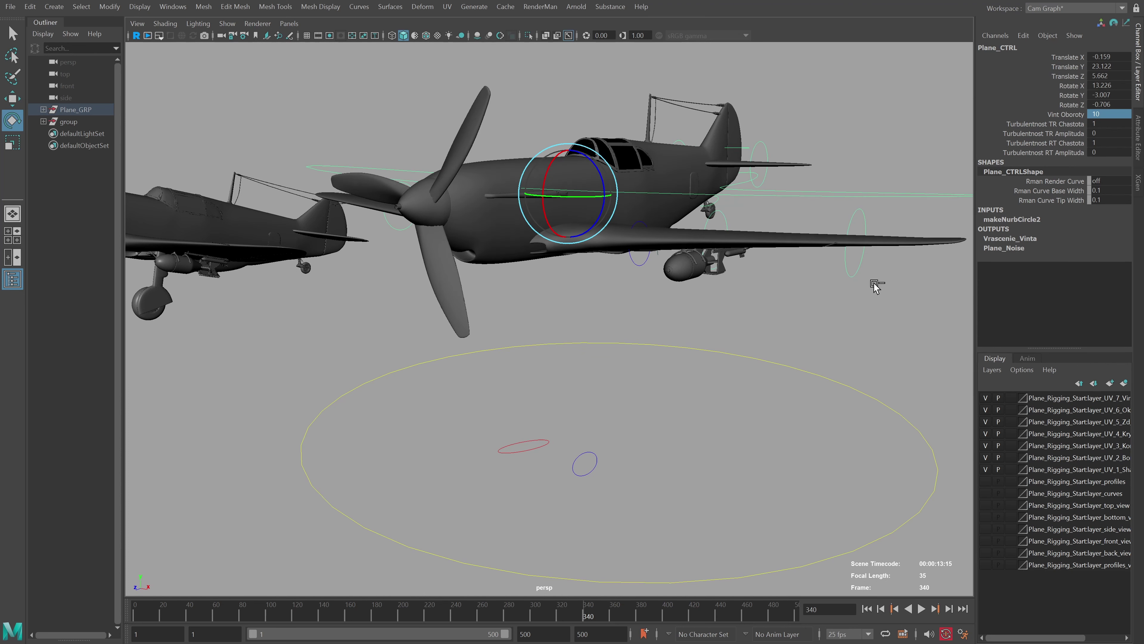
{"action": "key", "text": "ctrl+z"}
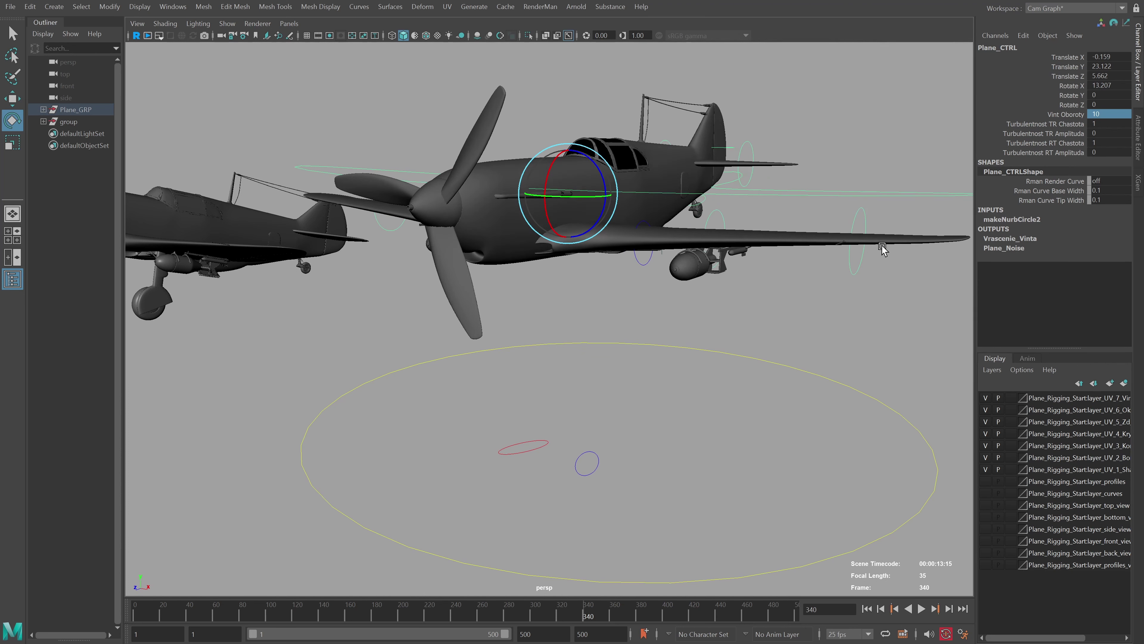
{"action": "left_click", "coordinate": [803, 199]}
{"action": "left_click", "coordinate": [799, 198]}
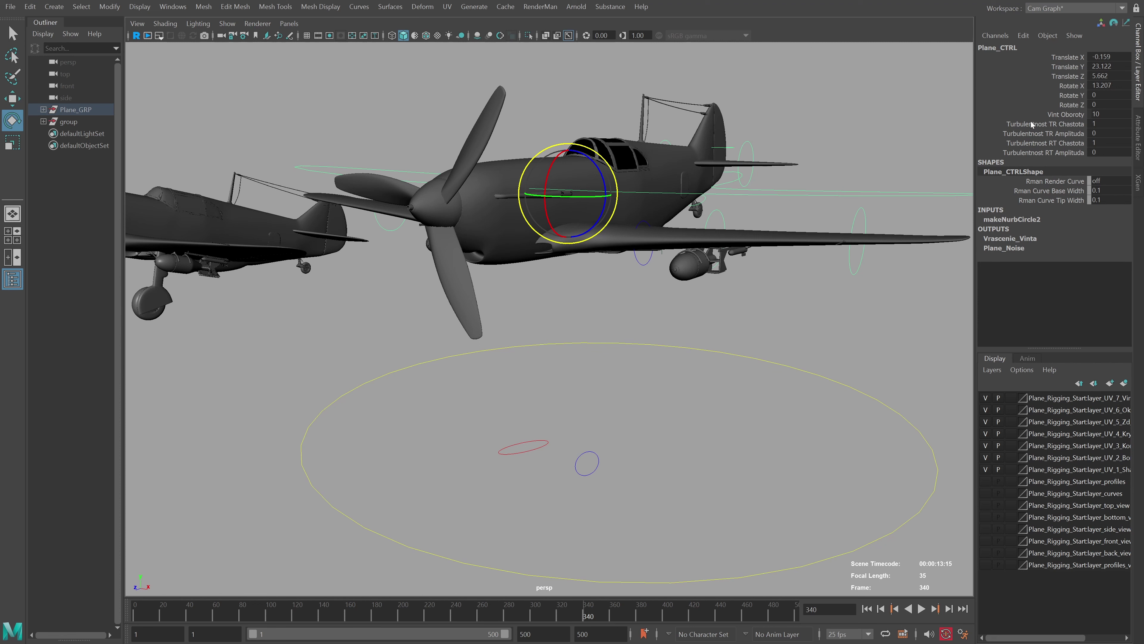
Enter 5 for TR Chastota, TR Amplituda, RT Chastota and RT Amplituda, and preview the turbulence
{"action": "left_click", "coordinate": [1066, 128]}
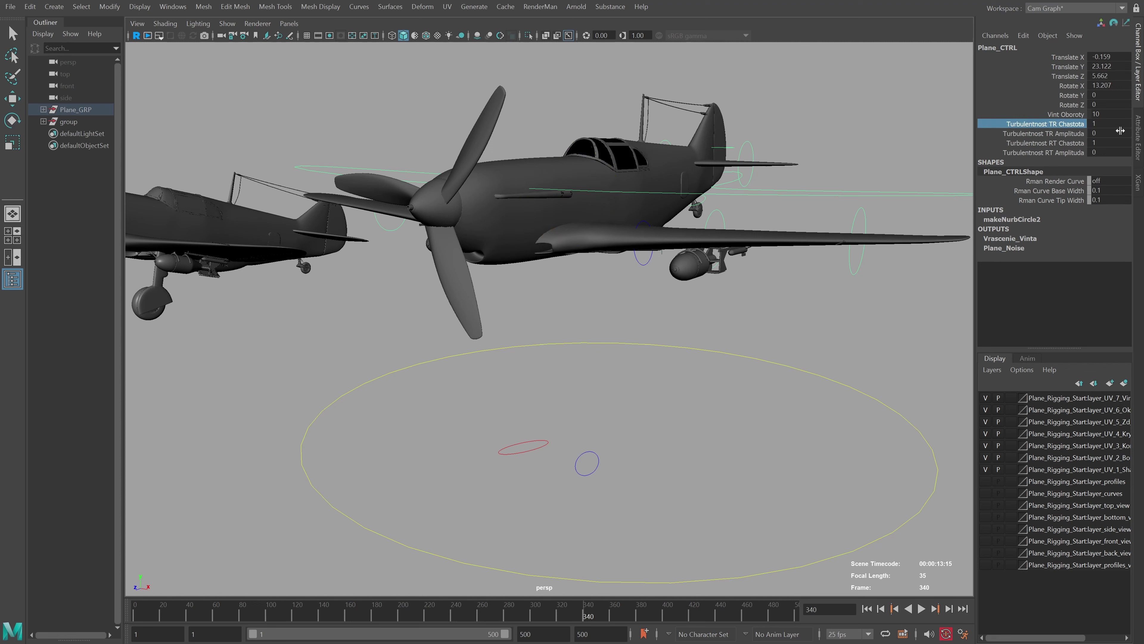
{"action": "double_click", "coordinate": [1111, 125]}
{"action": "type", "text": "5"}
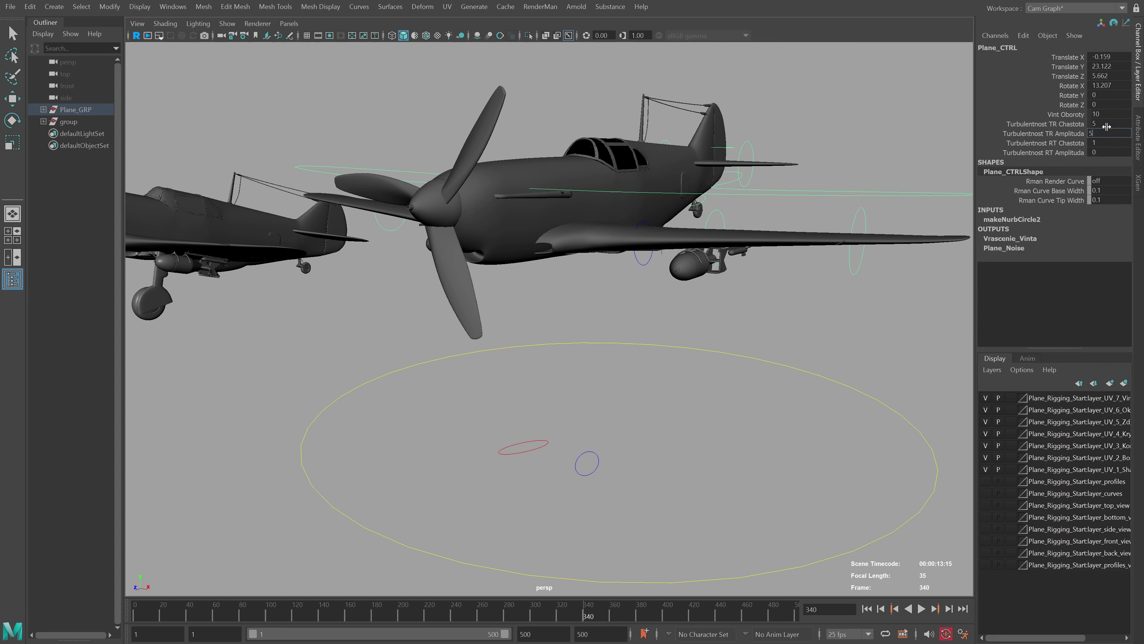
{"action": "key", "text": "Tab"}
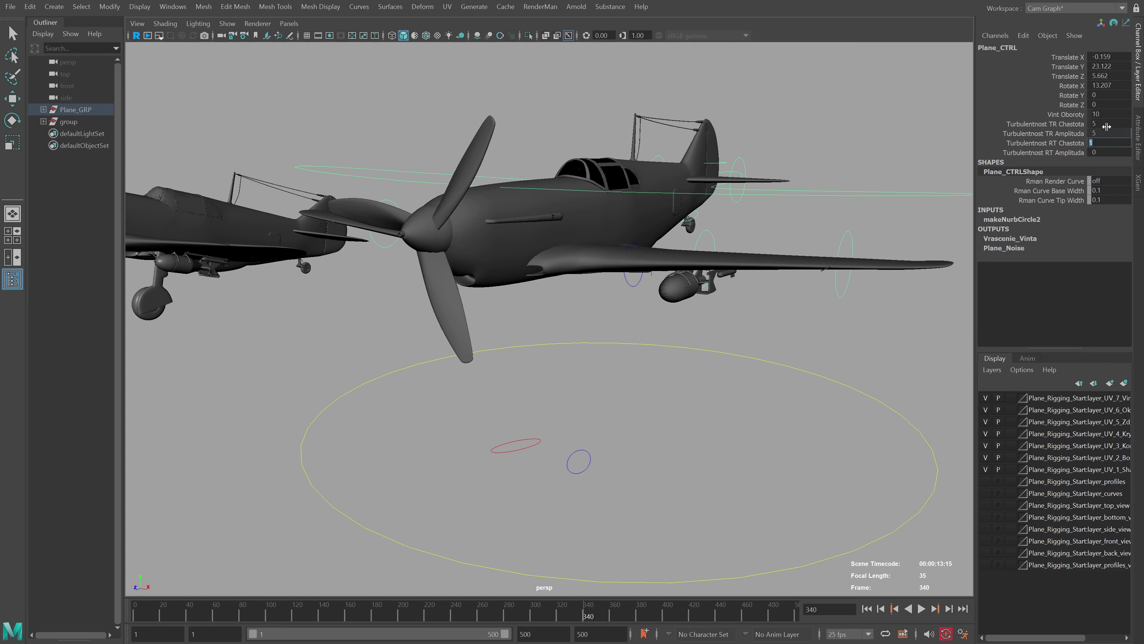
{"action": "left_click", "coordinate": [921, 609]}
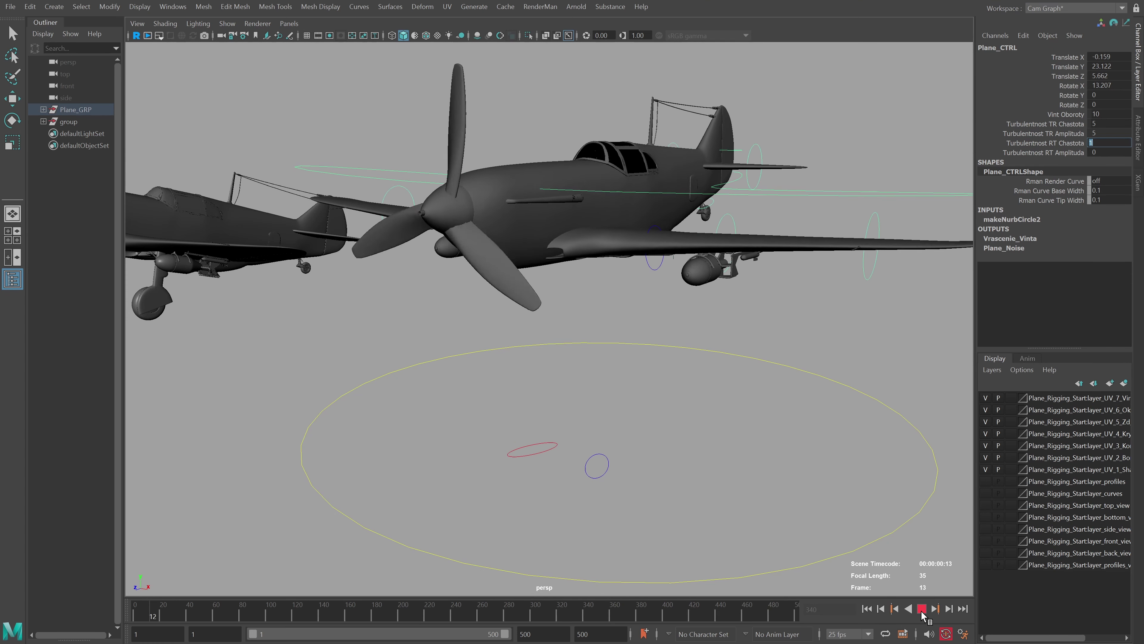
{"action": "type", "text": "5"}
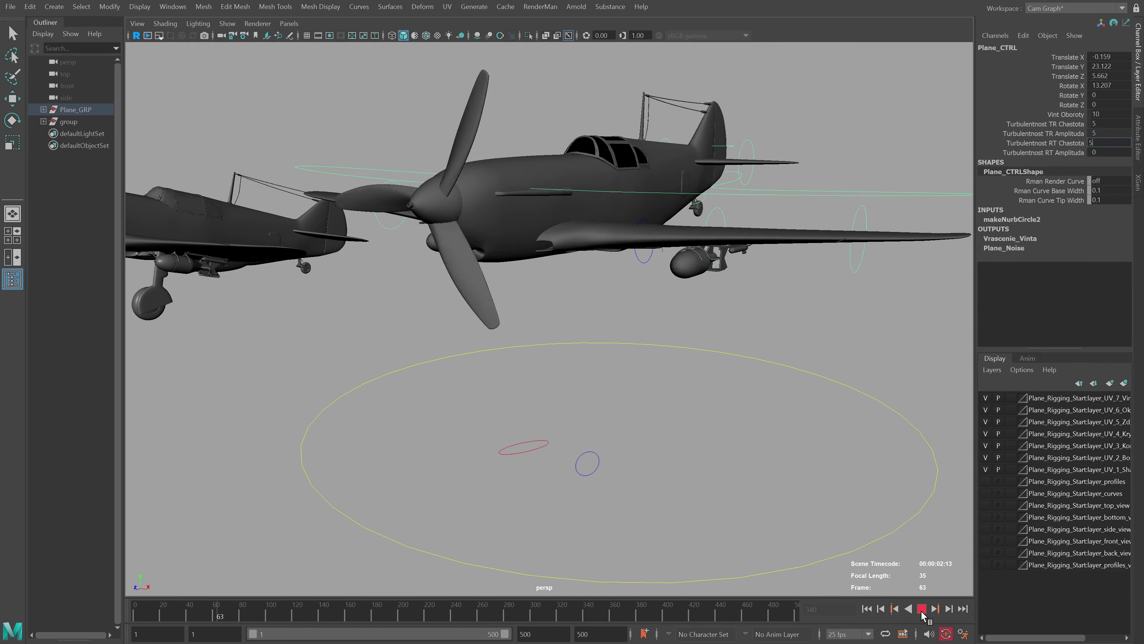
{"action": "key", "text": "Caps_Lock"}
{"action": "key", "text": "Tab"}
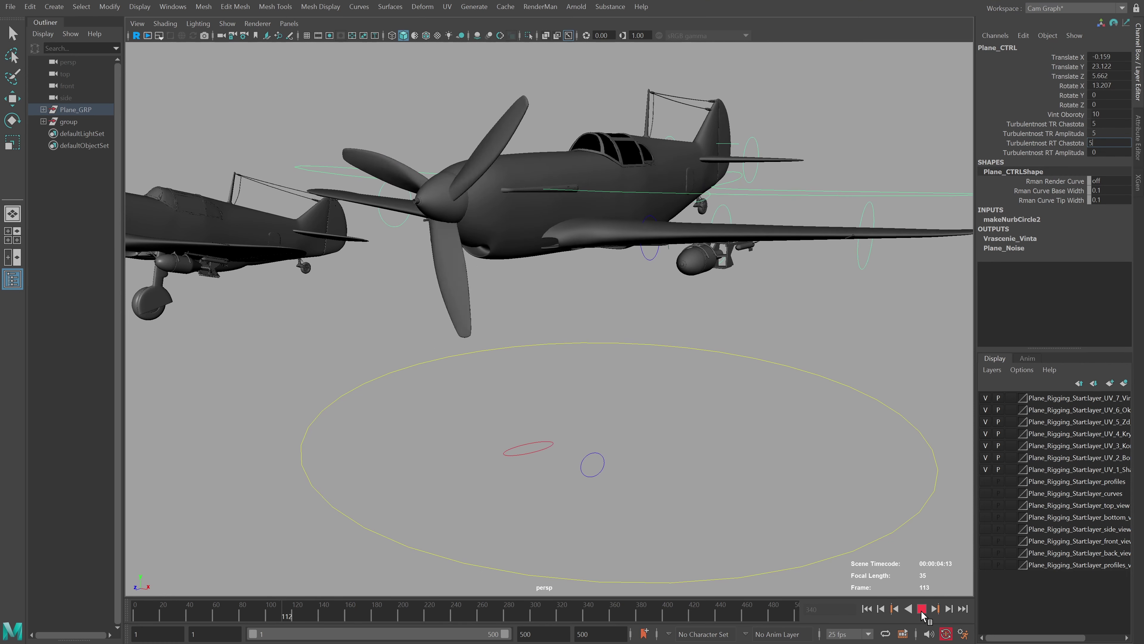
{"action": "type", "text": "5"}
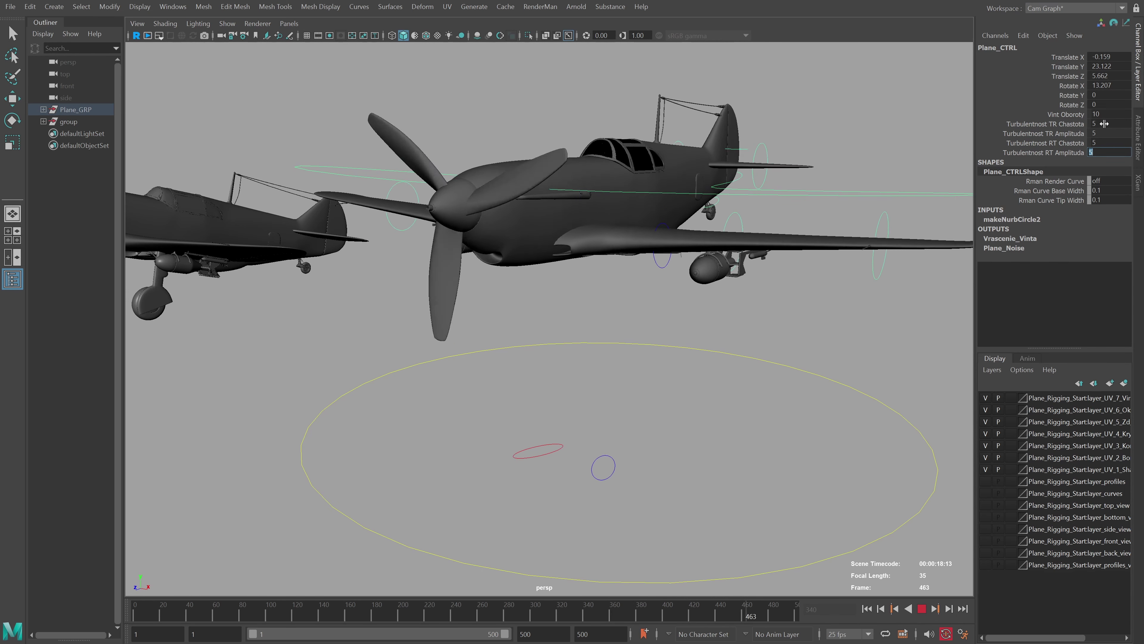
Set the selected Turbulentnost channels to 10, testing TR Chastota at 20 before returning it to 10
{"action": "left_click_drag", "start_coordinate": [1045, 124], "coordinate": [1045, 143]}
{"action": "type", "text": "10"}
{"action": "key", "text": "Return"}
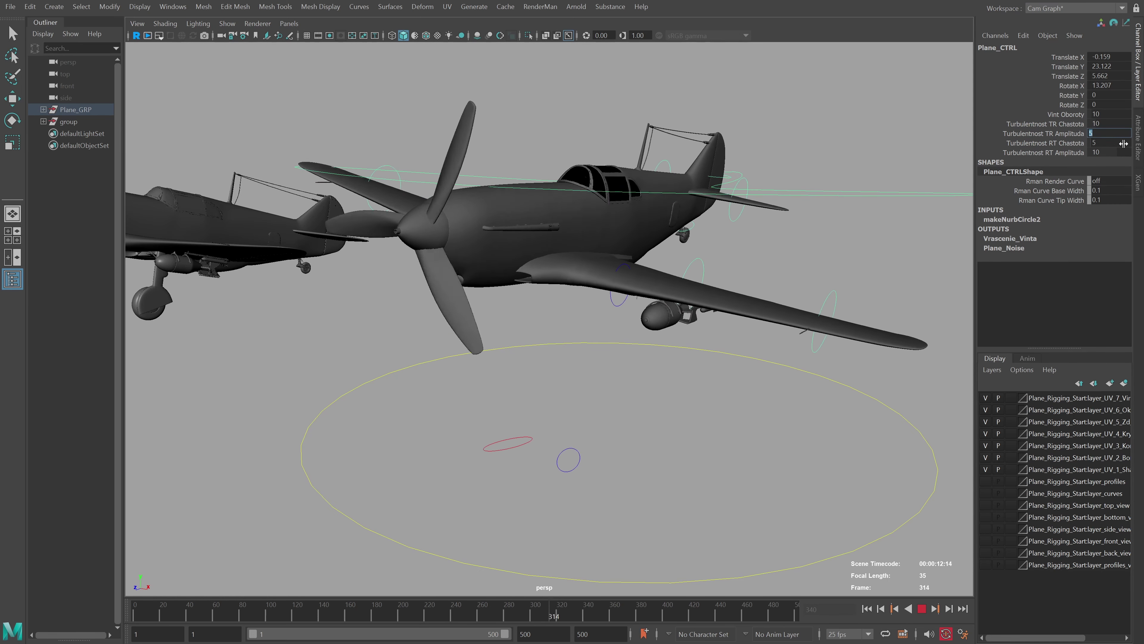
{"action": "left_click", "coordinate": [1112, 133]}
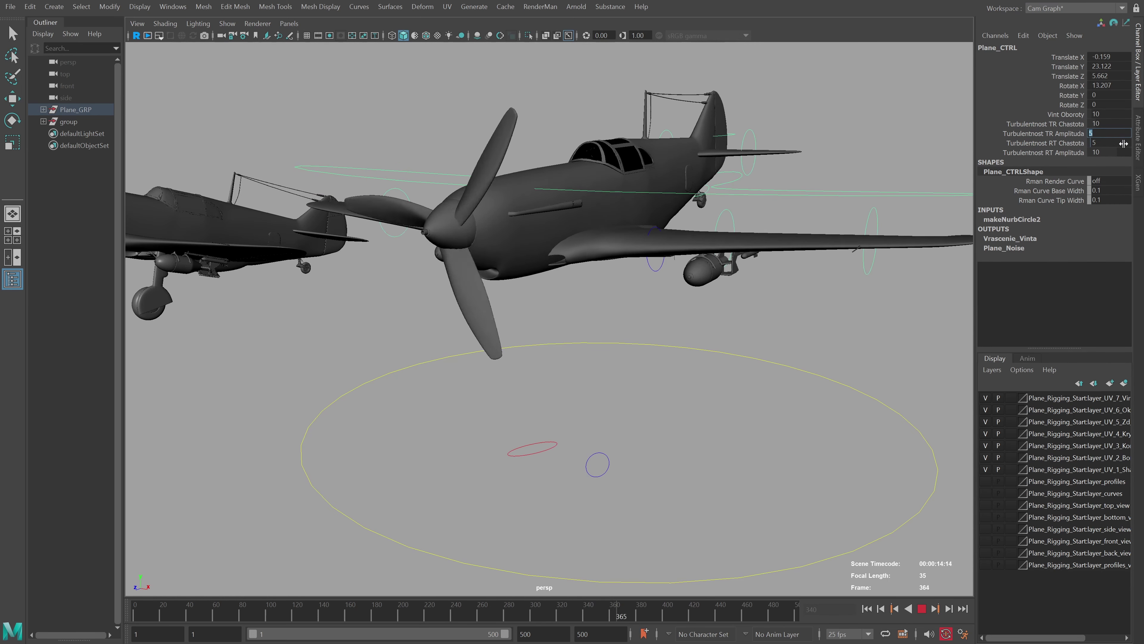
{"action": "left_click", "coordinate": [1108, 124]}
{"action": "type", "text": "20"}
{"action": "key", "text": "Return"}
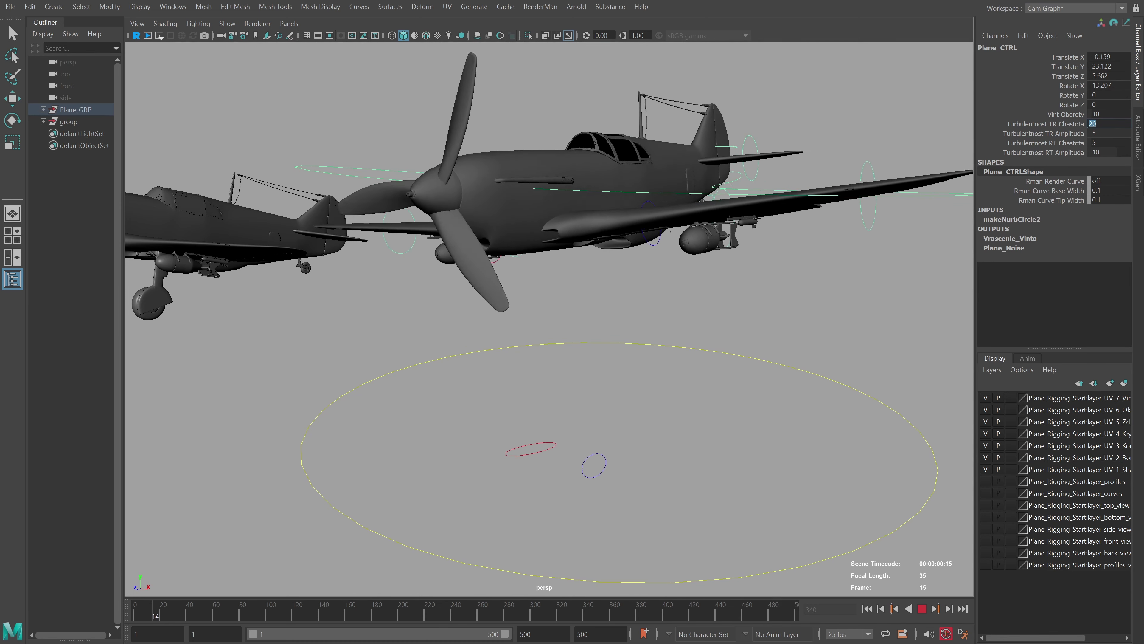
{"action": "type", "text": "10"}
{"action": "key", "text": "Return"}
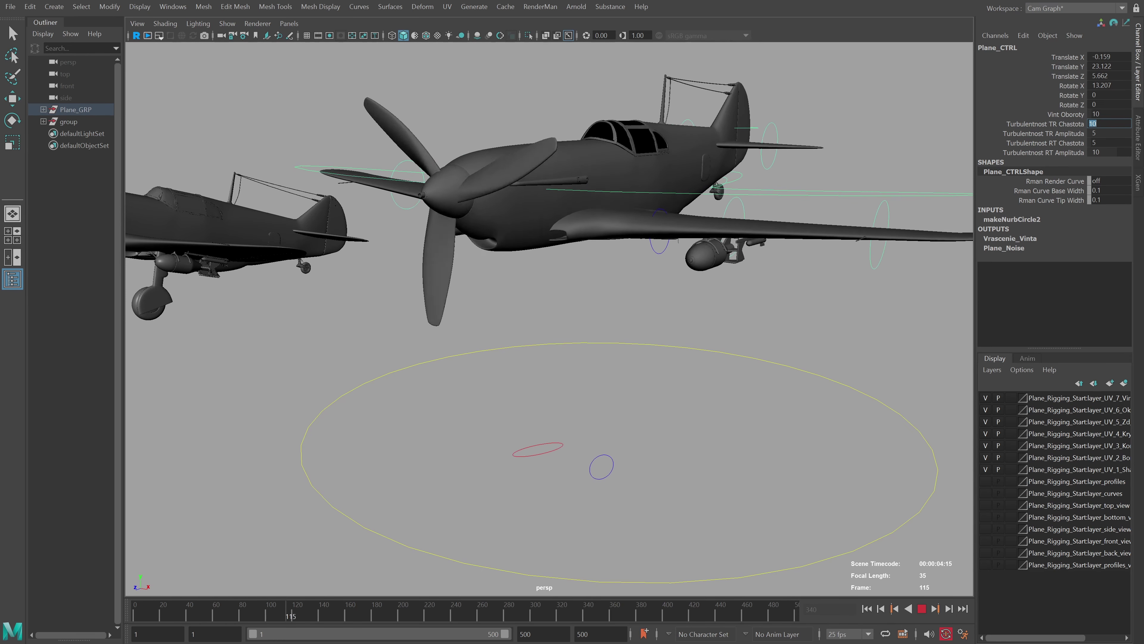
Stop playback, orbit out to see both planes, and switch to the CGTarian homepage
{"action": "left_click", "coordinate": [921, 608]}
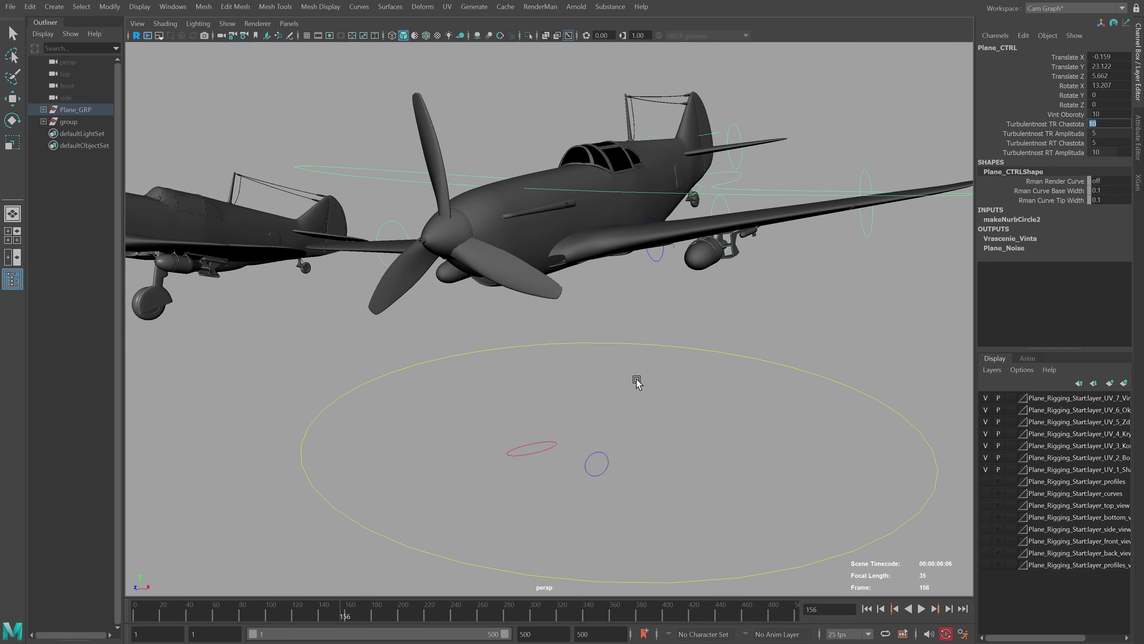
{"action": "mouse_move", "coordinate": [636, 383]}
{"action": "left_mouse_down", "text": "alt"}
{"action": "mouse_move", "coordinate": [571, 311]}
{"action": "mouse_move", "coordinate": [588, 311]}
{"action": "left_mouse_up", "text": "alt"}
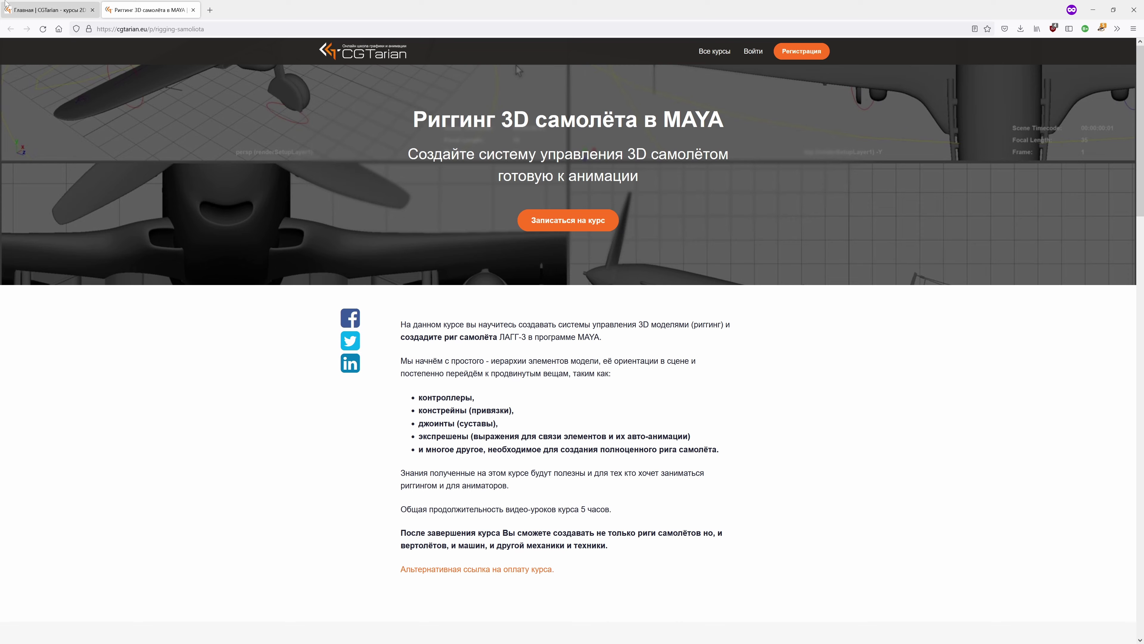
{"action": "left_click", "coordinate": [45, 11]}
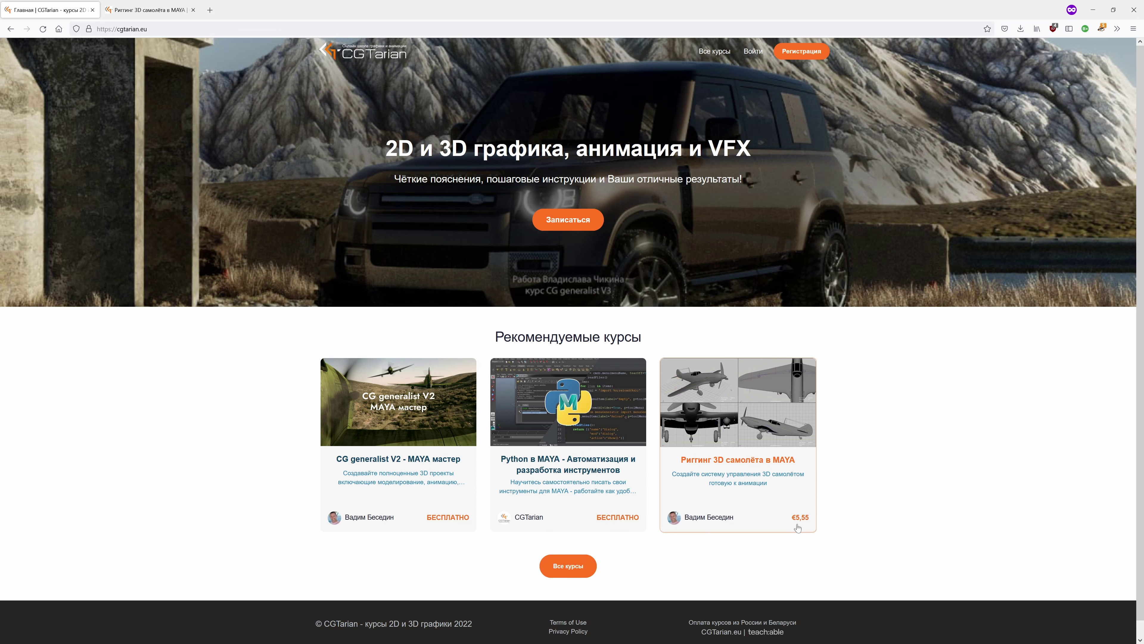
Open the 'Риггинг 3D самолёта в MAYA' course tab and scroll to the Программа курса lesson list
{"action": "left_click", "coordinate": [150, 9]}
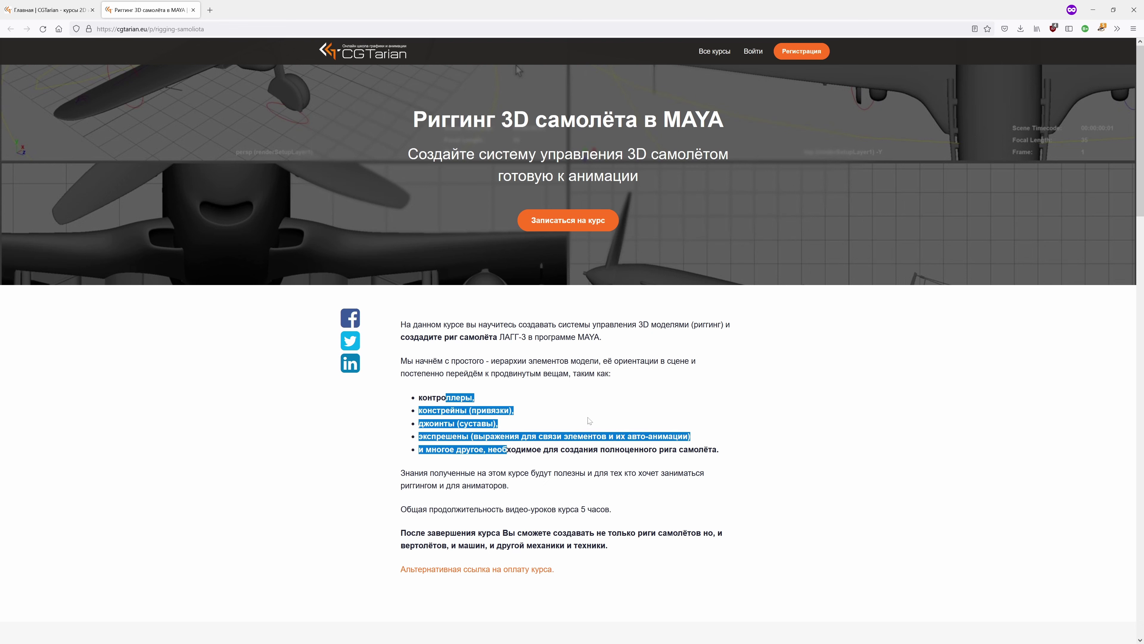
{"action": "scroll", "coordinate": [591, 416], "scroll_direction": "down", "scroll_amount": 3}
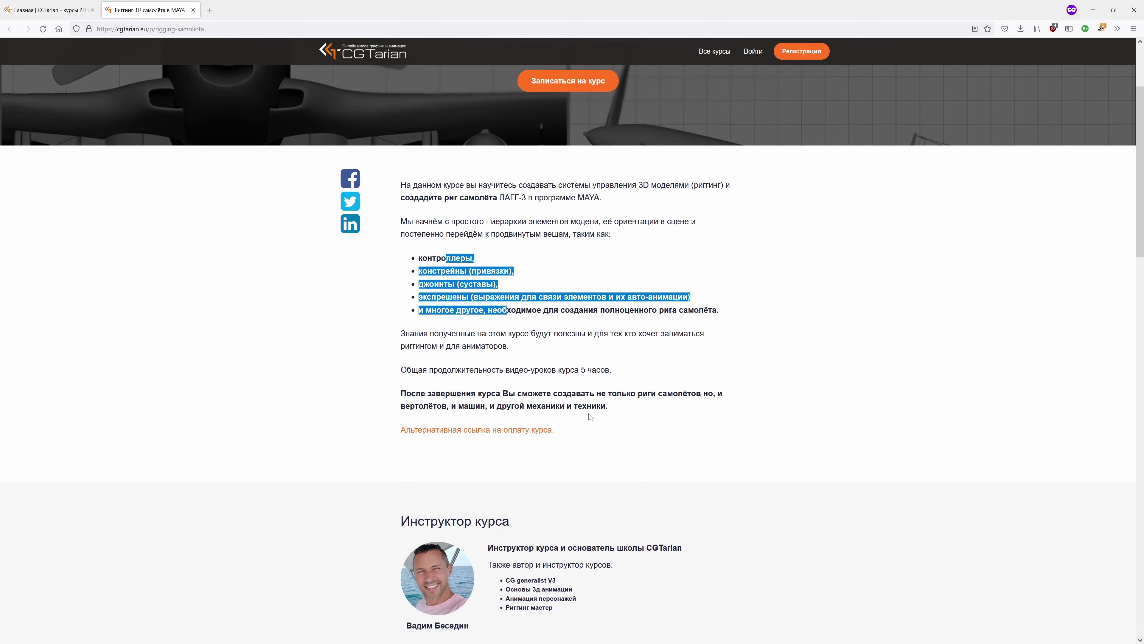
{"action": "scroll", "coordinate": [725, 352], "scroll_direction": "down", "scroll_amount": 2}
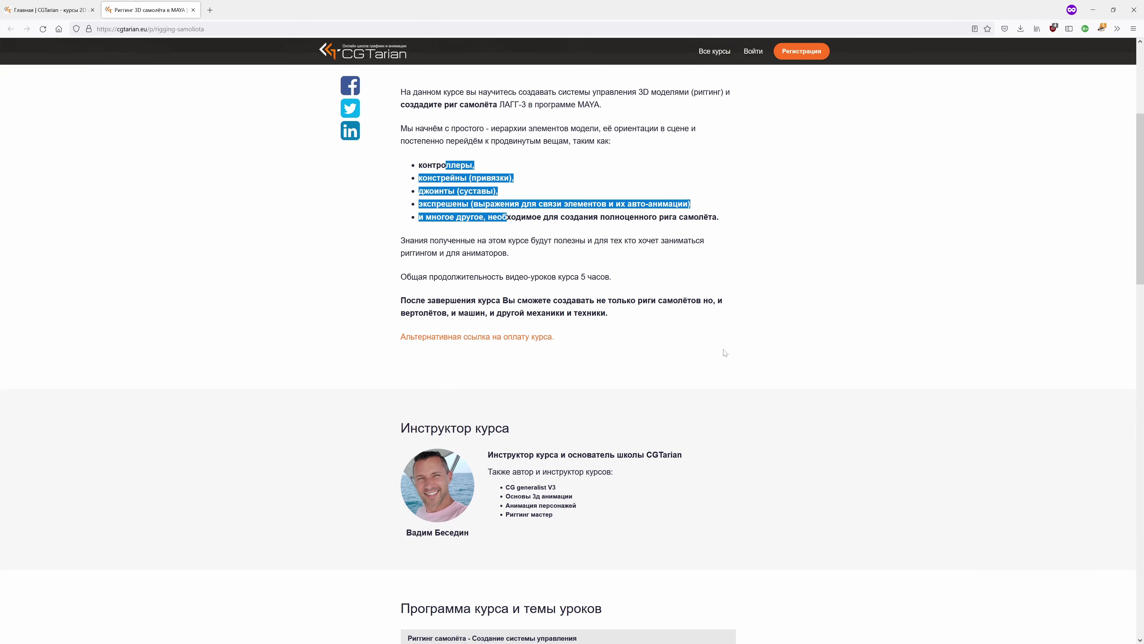
{"action": "scroll", "coordinate": [724, 352], "scroll_direction": "down", "scroll_amount": 4}
{"action": "scroll", "coordinate": [451, 343], "scroll_direction": "down", "scroll_amount": 4}
{"action": "scroll", "coordinate": [451, 332], "scroll_direction": "down", "scroll_amount": 3}
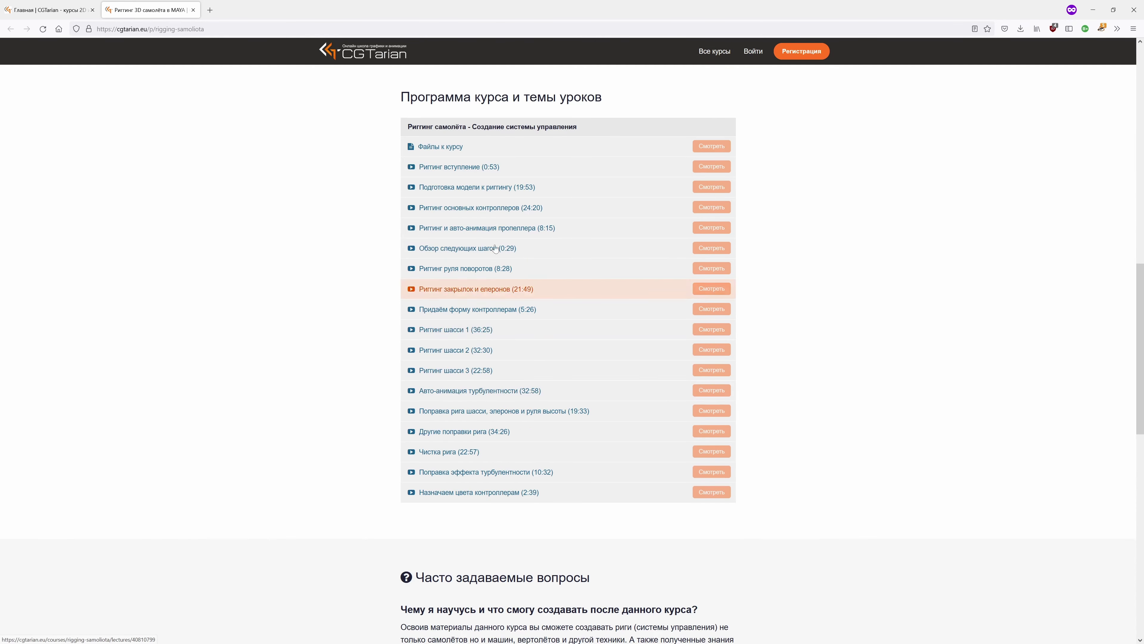